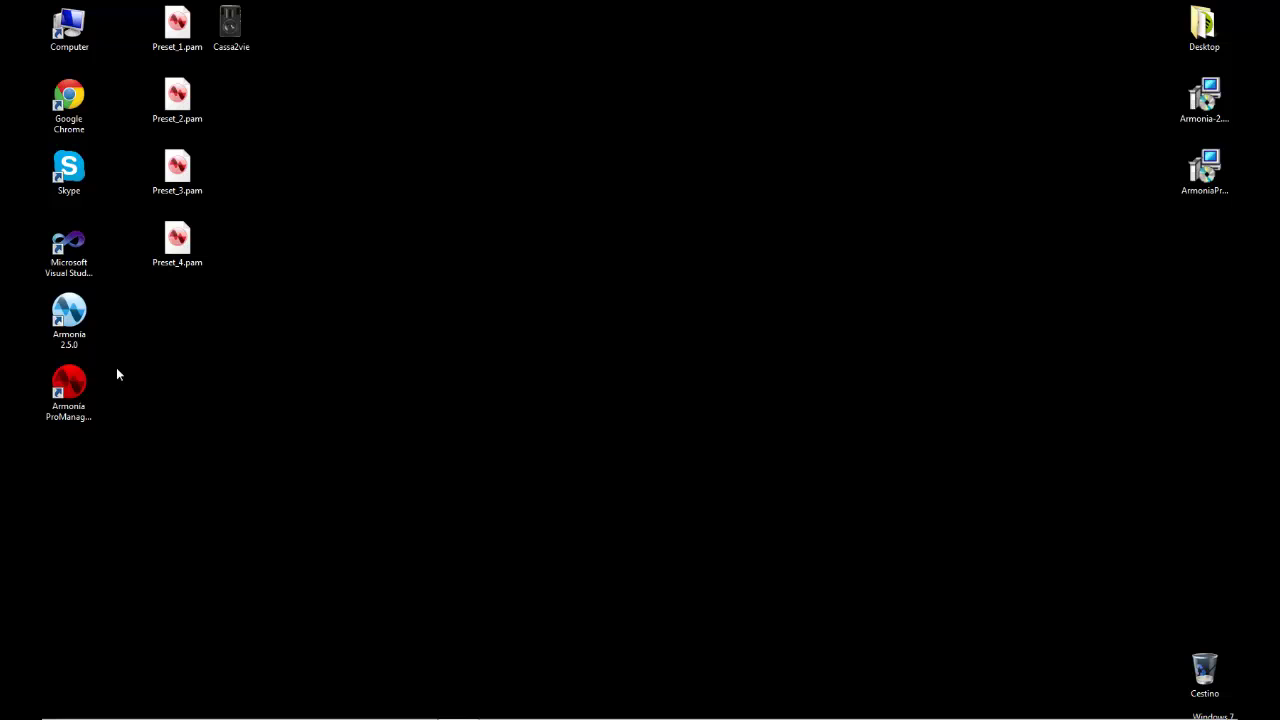
Launch Armonia ProManager from the desktop, maximize it, and start a new model in the Custom Models Builder
{"action": "left_click", "coordinate": [76, 422]}
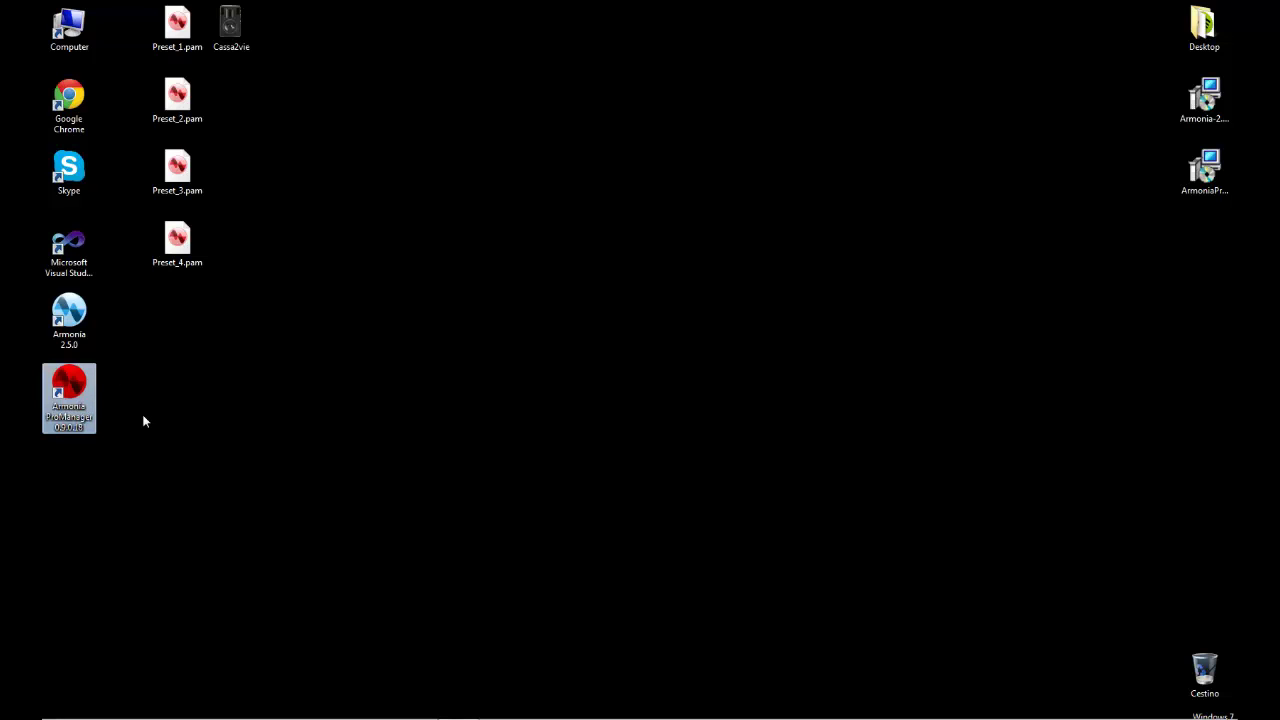
{"action": "key", "text": "Return"}
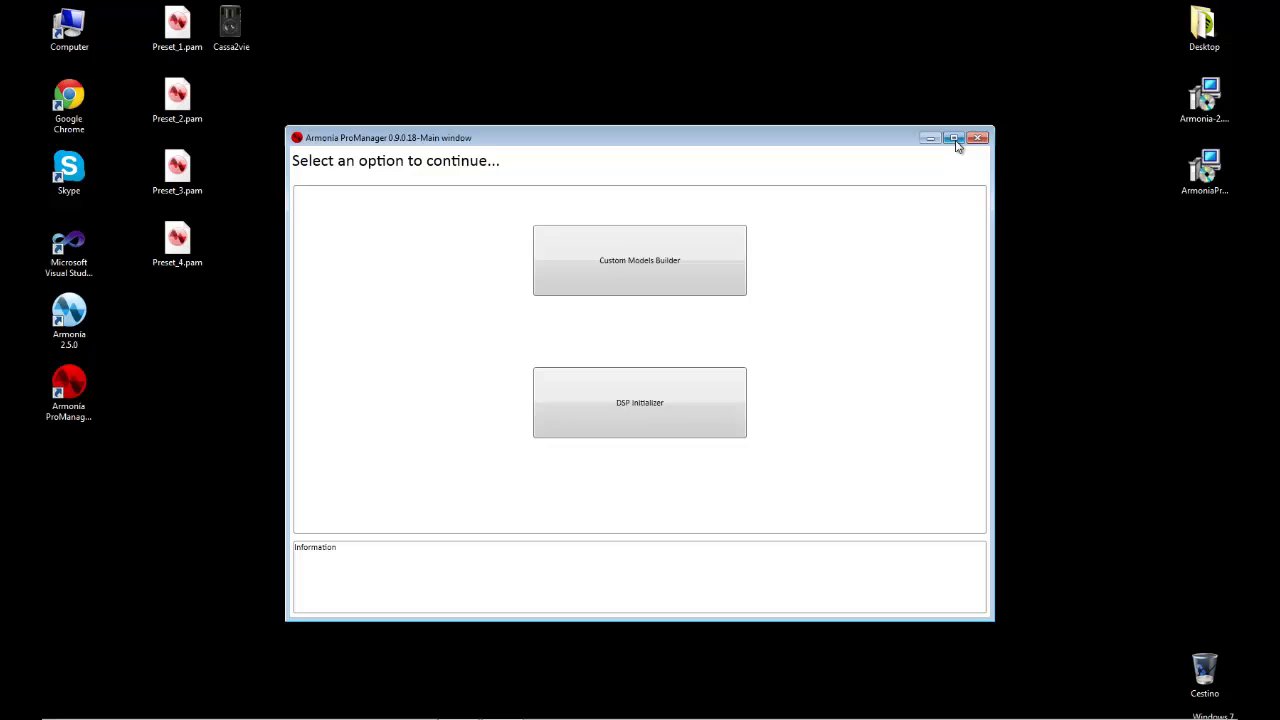
{"action": "left_click", "coordinate": [957, 137]}
{"action": "left_click", "coordinate": [709, 157]}
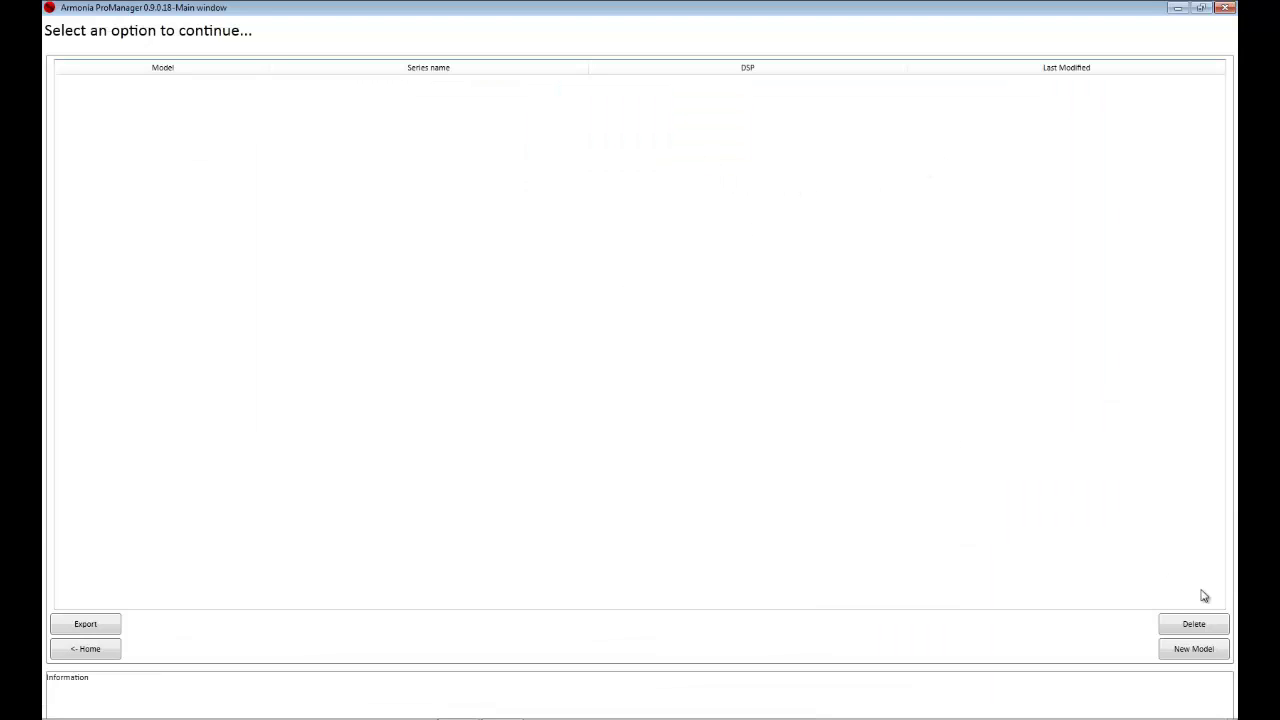
{"action": "left_click", "coordinate": [1193, 649]}
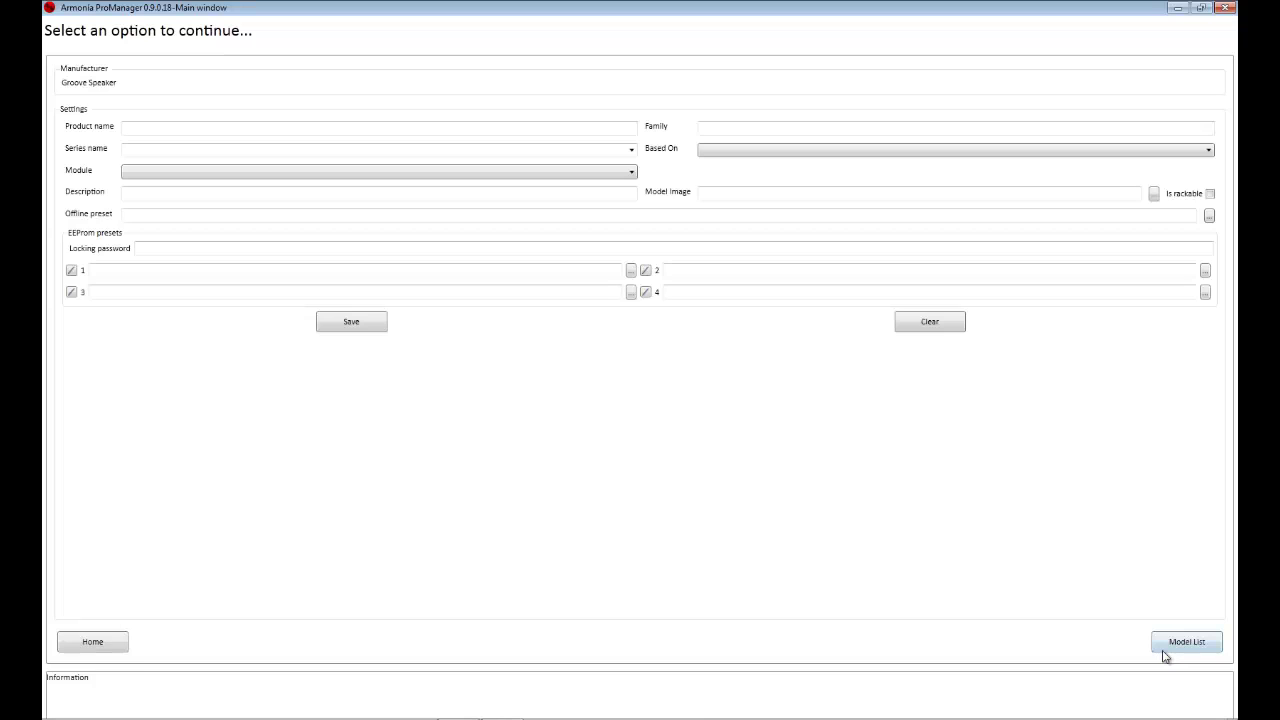
Enter the product name 2wayGroove, the family Groove_Small and the series name Groove_PRO for the new model
{"action": "left_click", "coordinate": [476, 128]}
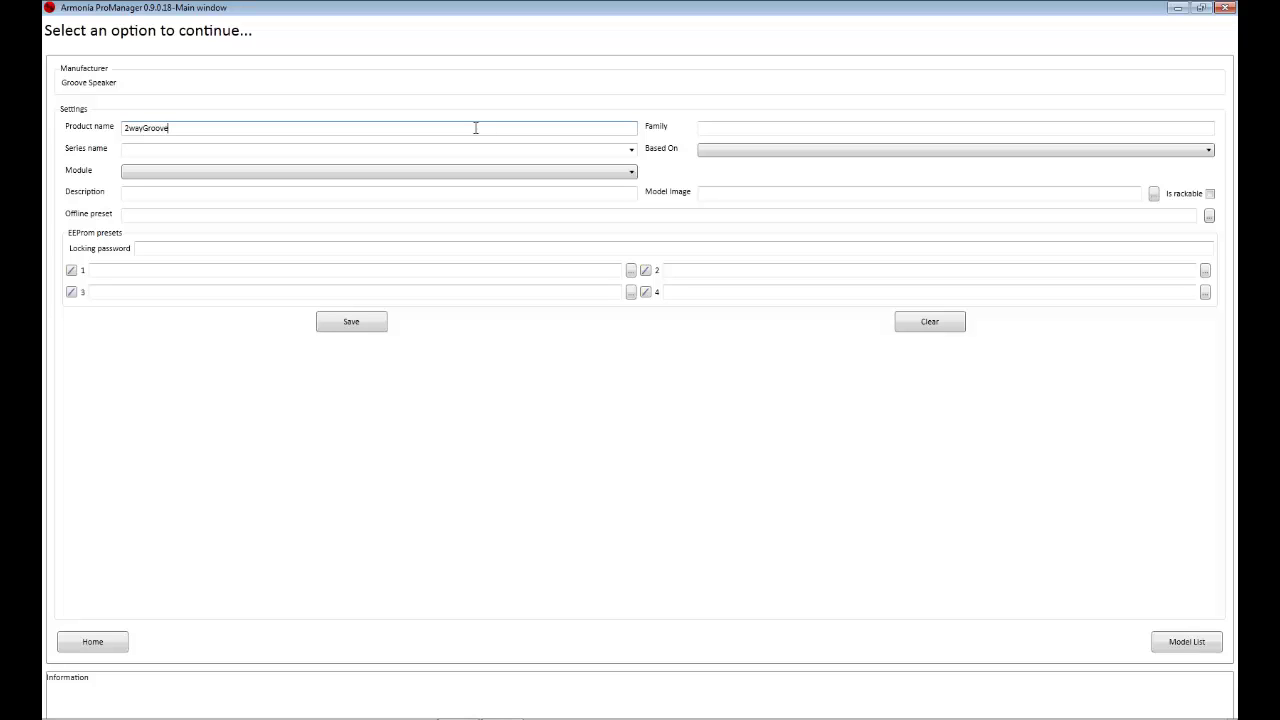
{"action": "left_click", "coordinate": [722, 128]}
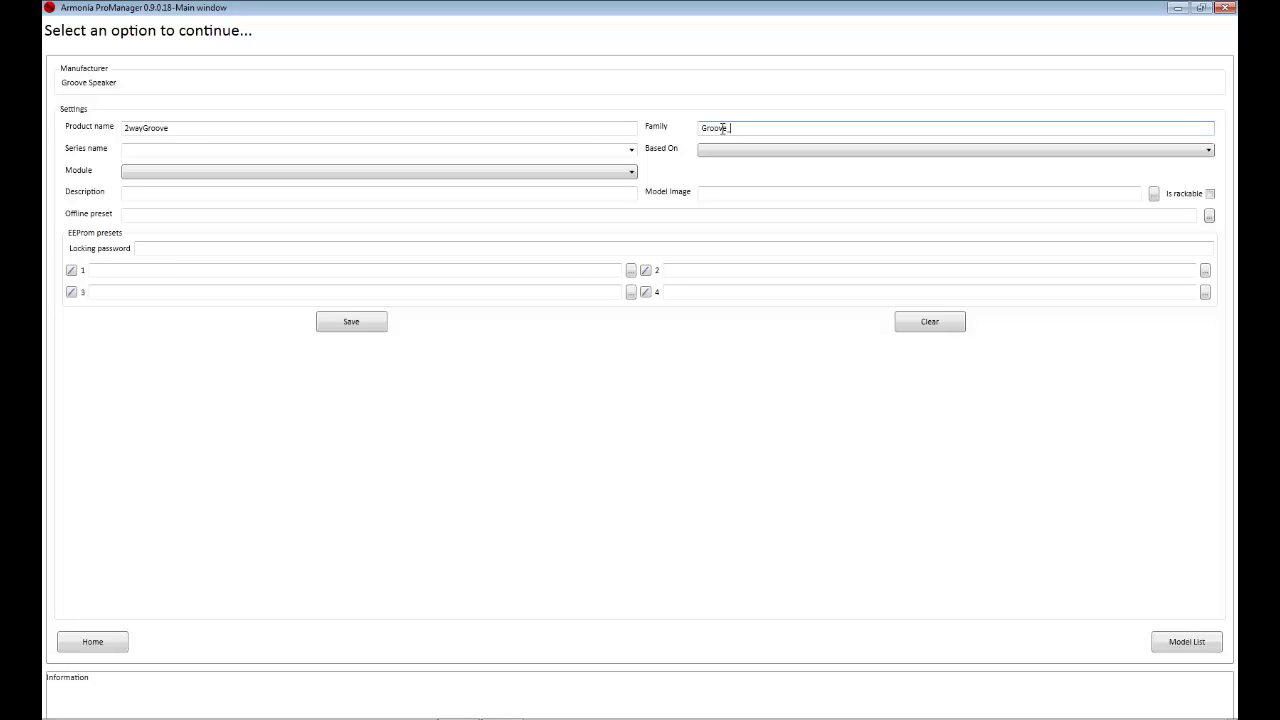
{"action": "type", "text": "Groove_Small"}
{"action": "left_click", "coordinate": [455, 152]}
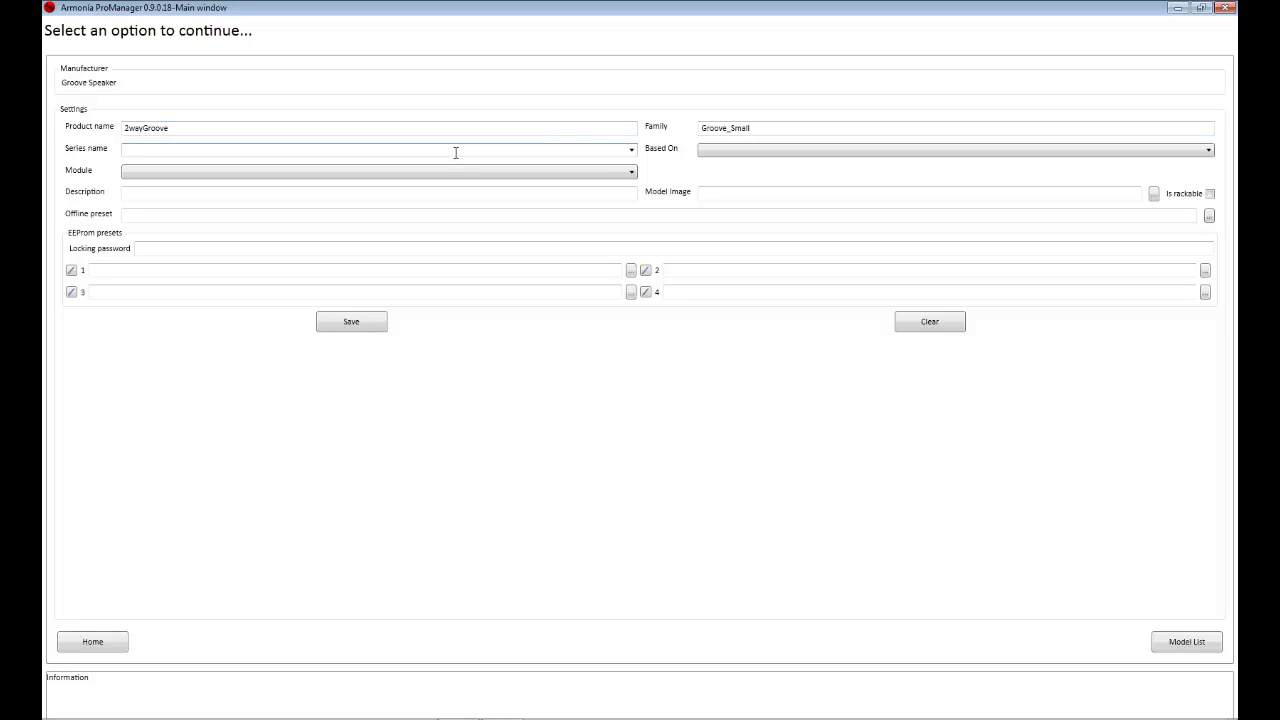
{"action": "type", "text": "Groove_PRO"}
Base the model on DSP-D and choose DigiMod 2004 PFC2 as its module
{"action": "left_click", "coordinate": [918, 153]}
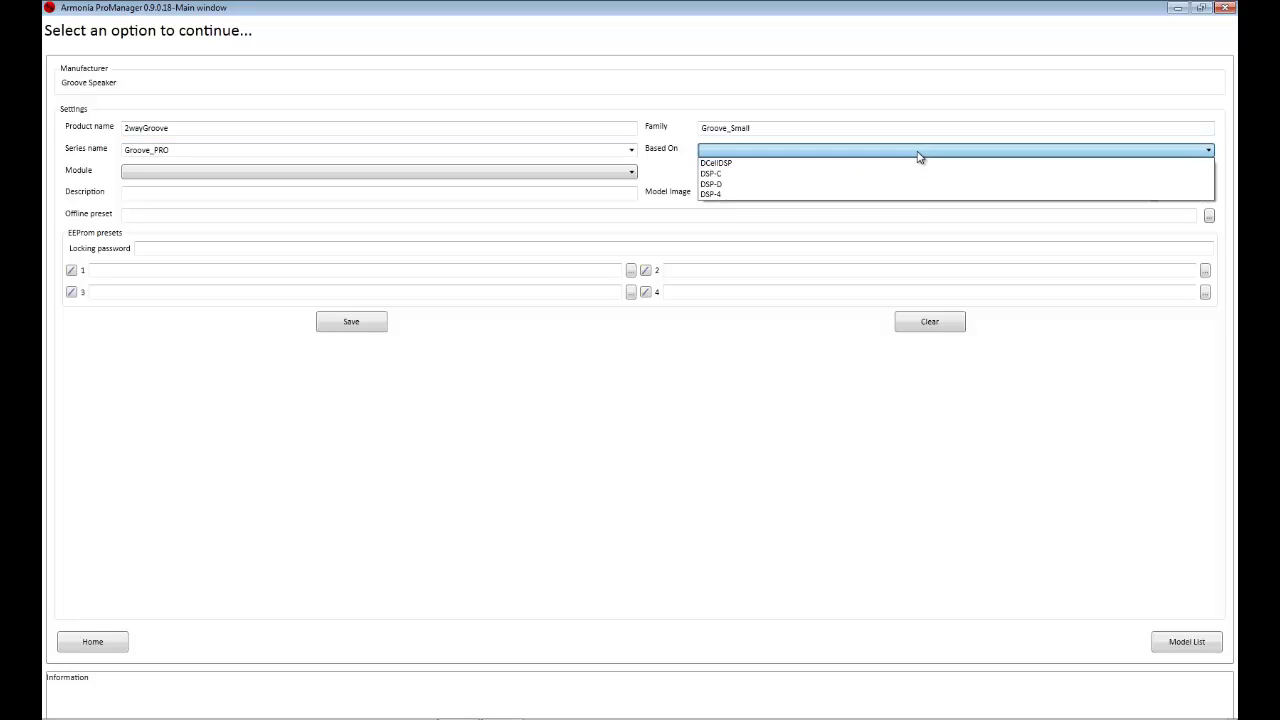
{"action": "left_click", "coordinate": [880, 185]}
{"action": "left_click", "coordinate": [309, 175]}
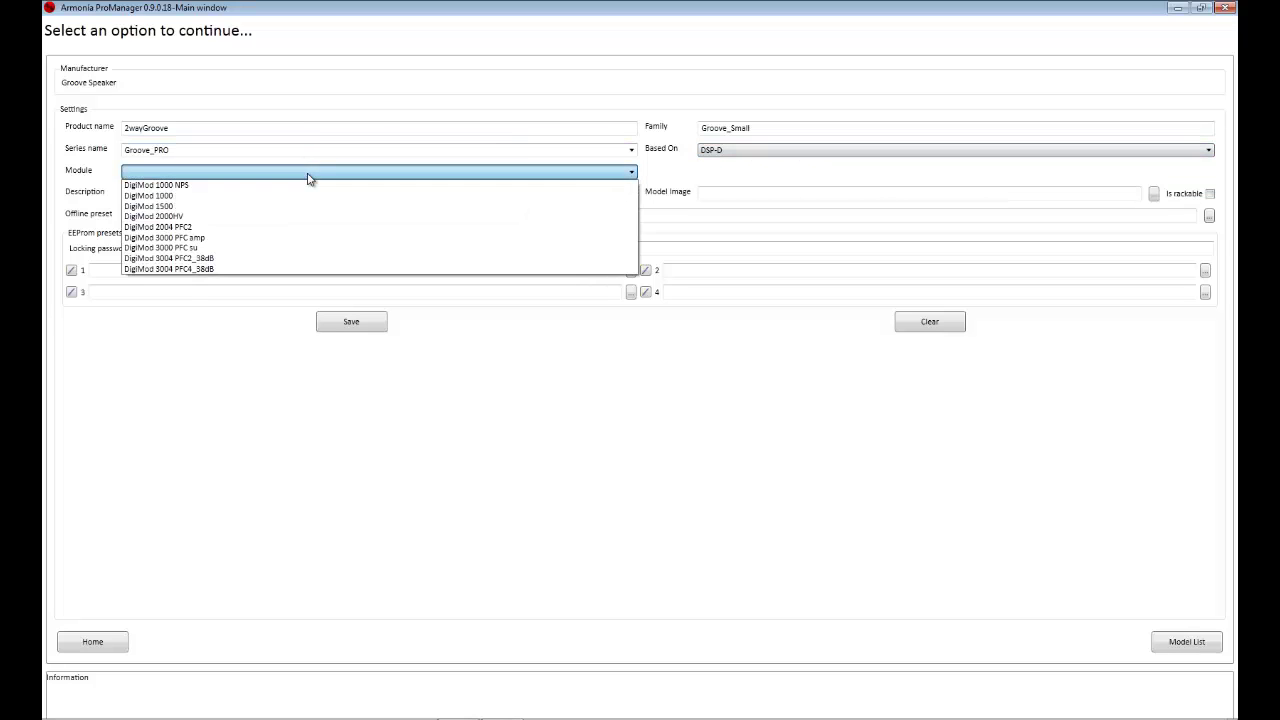
{"action": "left_click", "coordinate": [288, 228]}
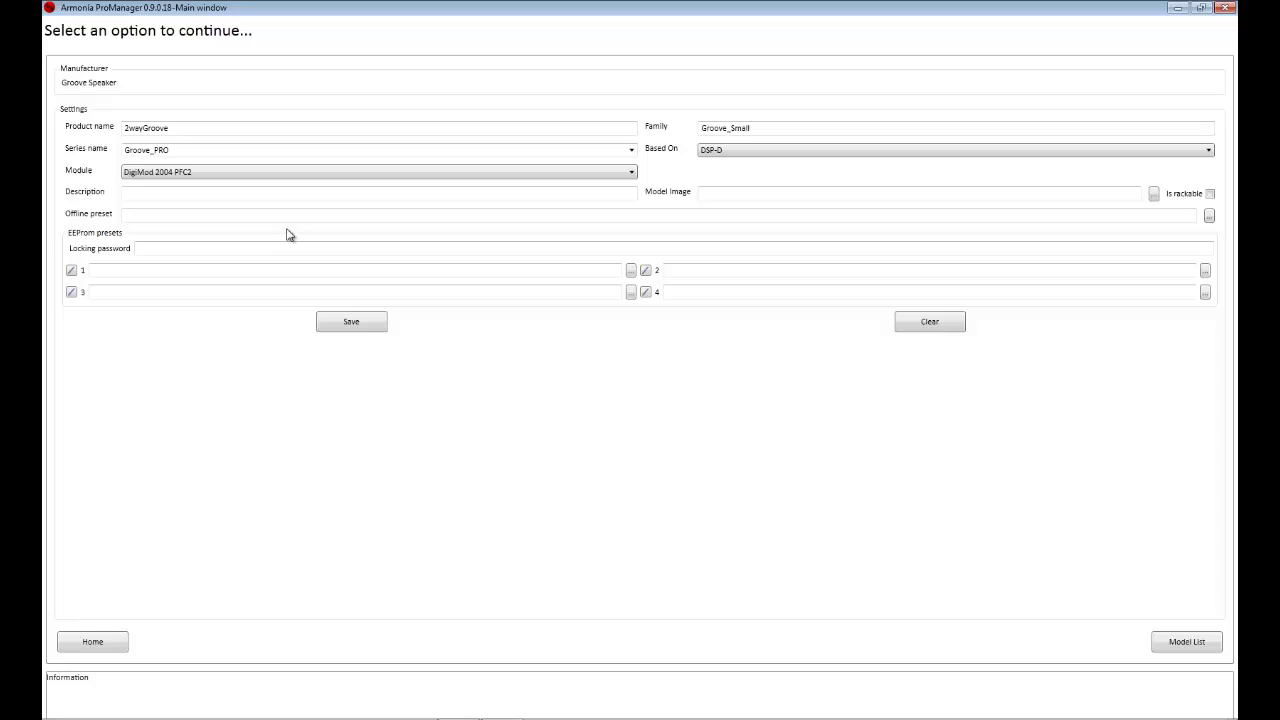
Enter "Good Sounding 2-way System" as the model's description
{"action": "left_click", "coordinate": [308, 194]}
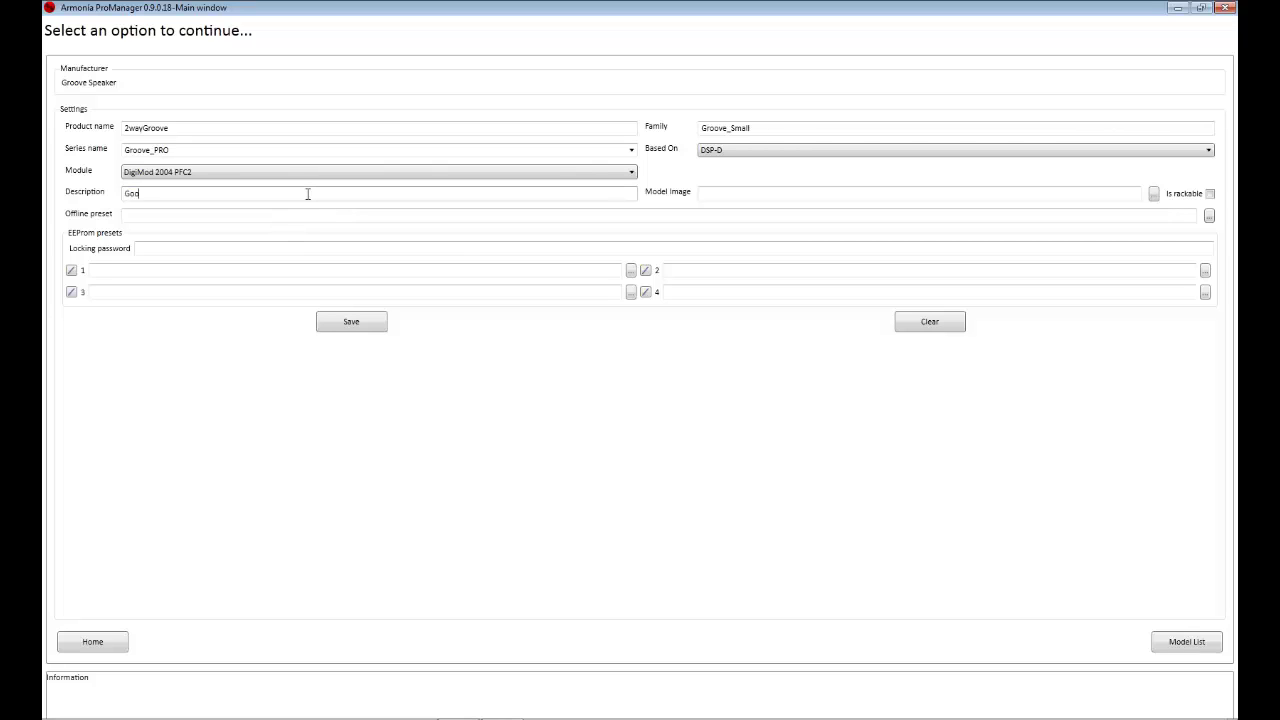
{"action": "type", "text": "Good Sounding 2"}
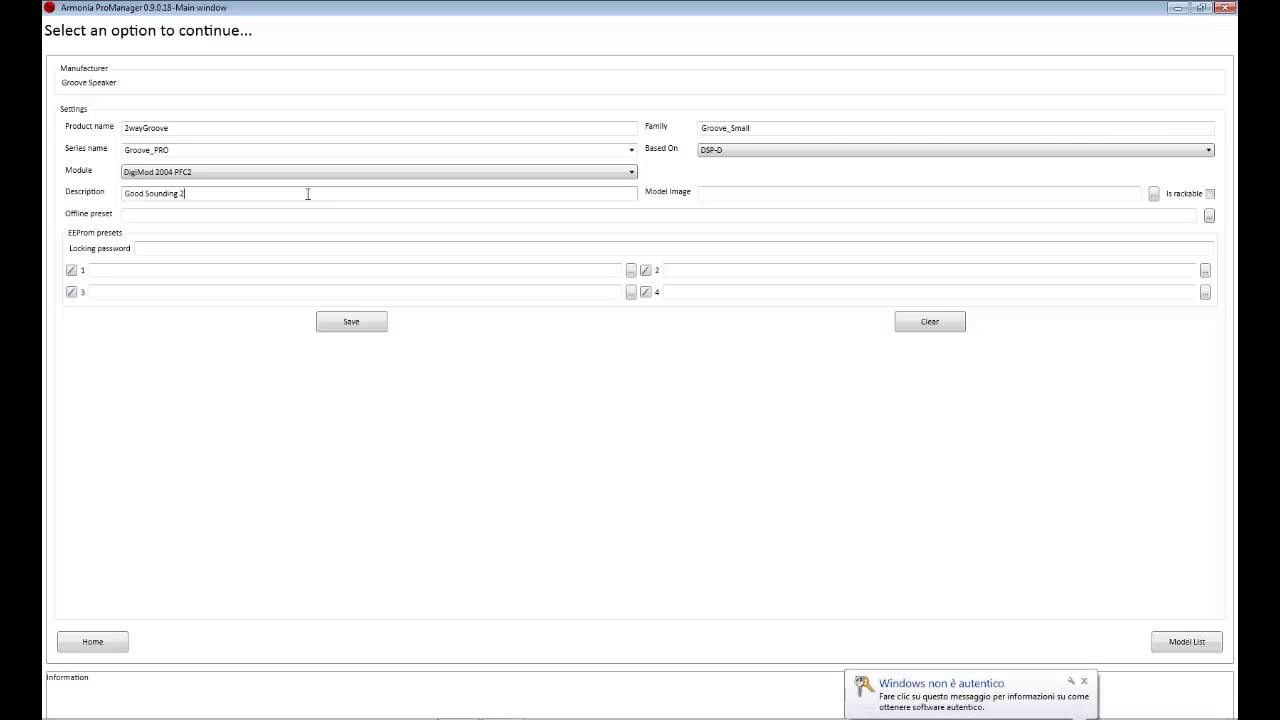
{"action": "type", "text": "-way S"}
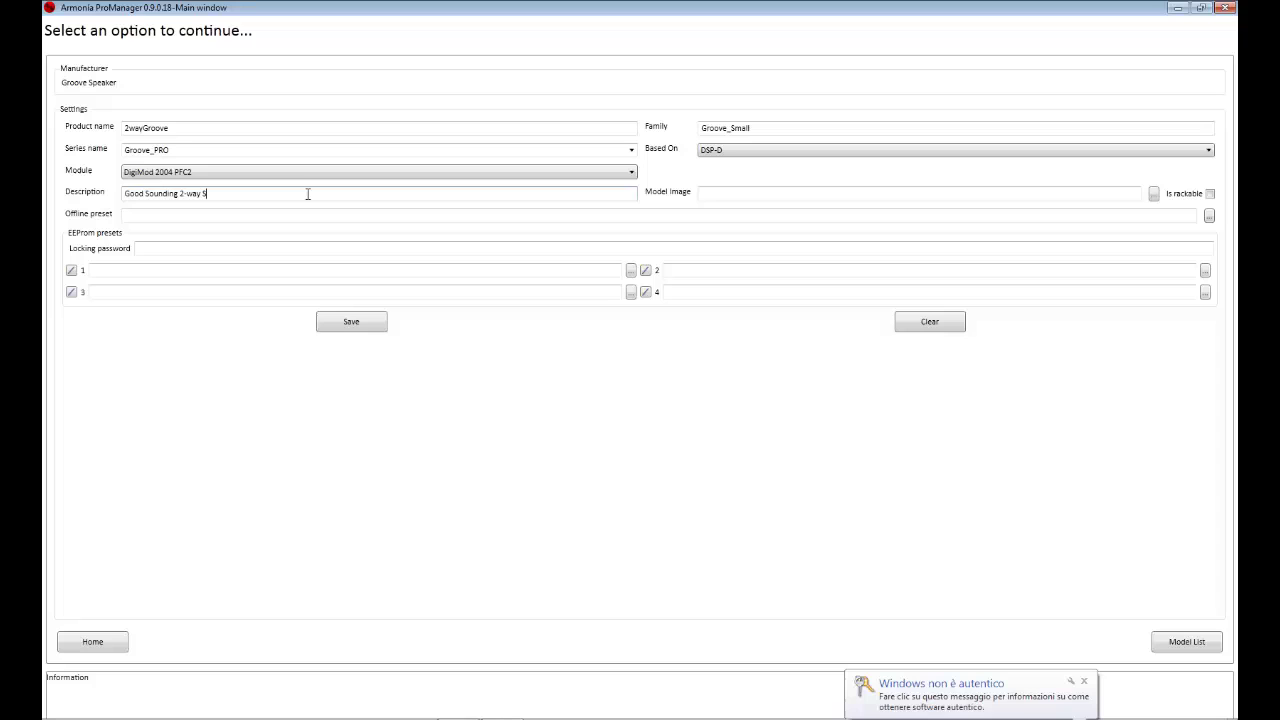
{"action": "type", "text": "ystem"}
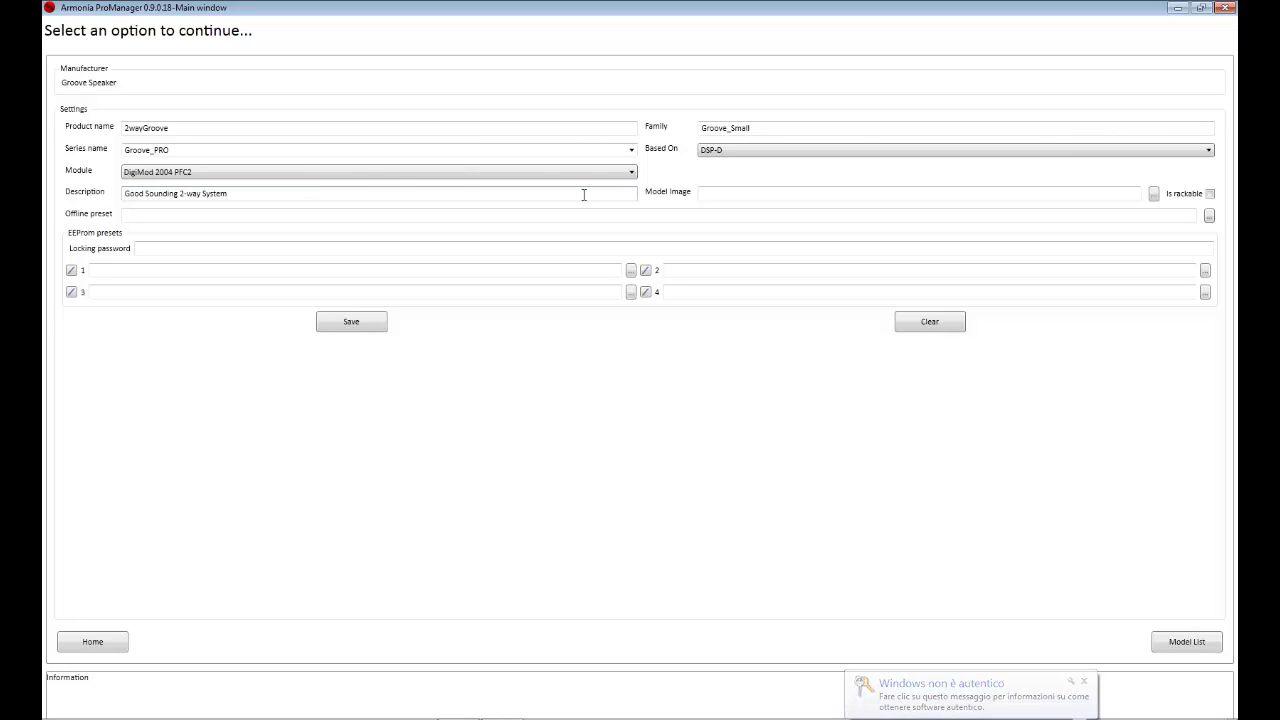
Assign Cassa2vie.png as the model image and Preset_1.pam as the offline preset, both from the Desktop
{"action": "left_click", "coordinate": [1153, 195]}
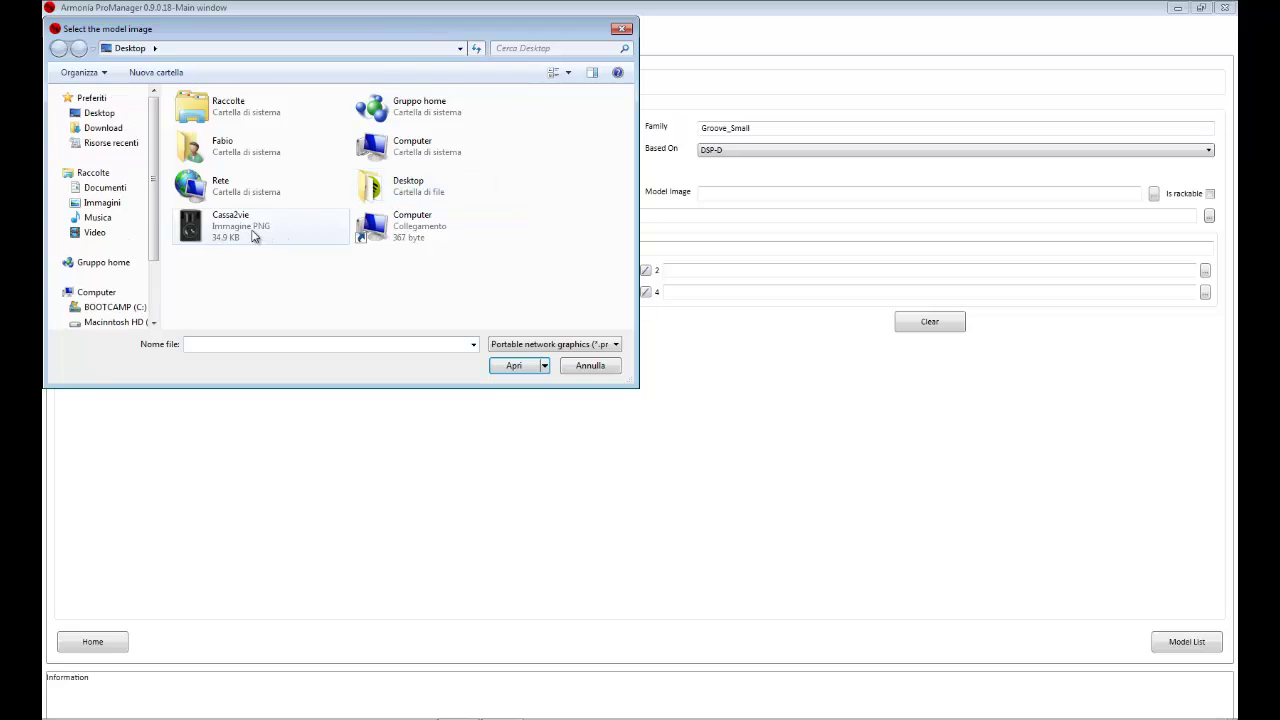
{"action": "left_click", "coordinate": [254, 233]}
{"action": "left_click", "coordinate": [513, 366]}
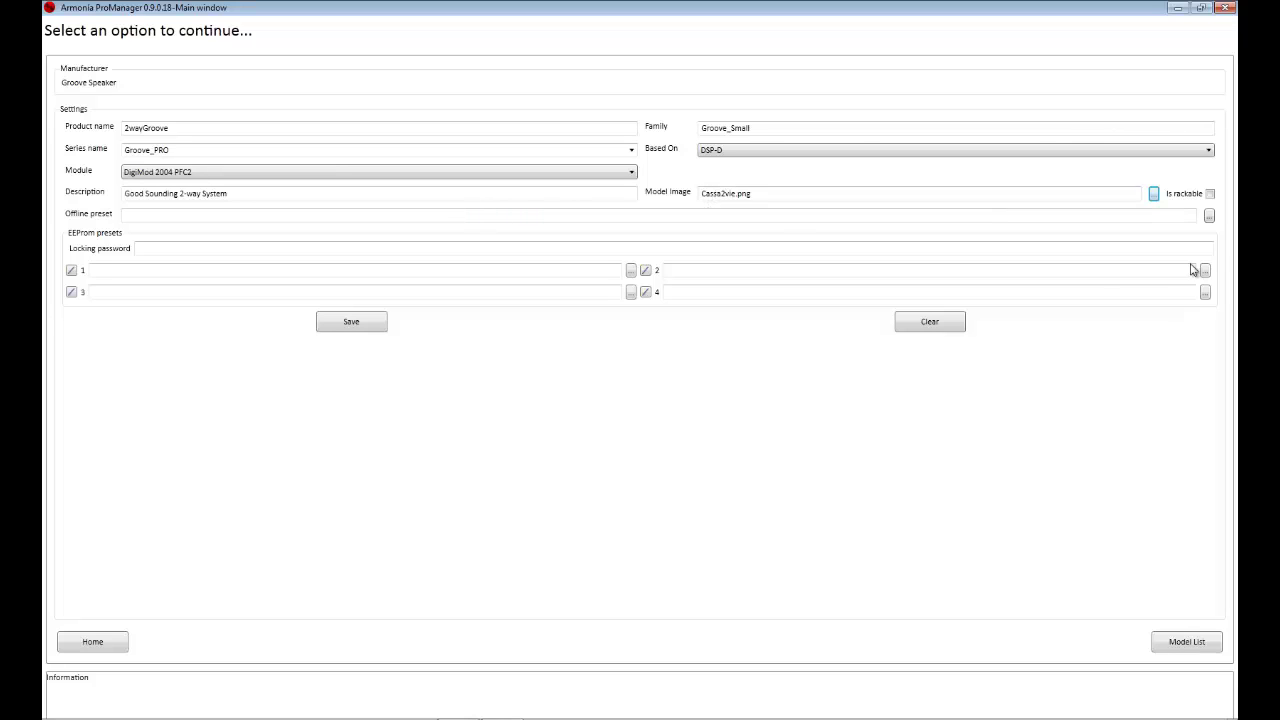
{"action": "left_click", "coordinate": [1210, 217]}
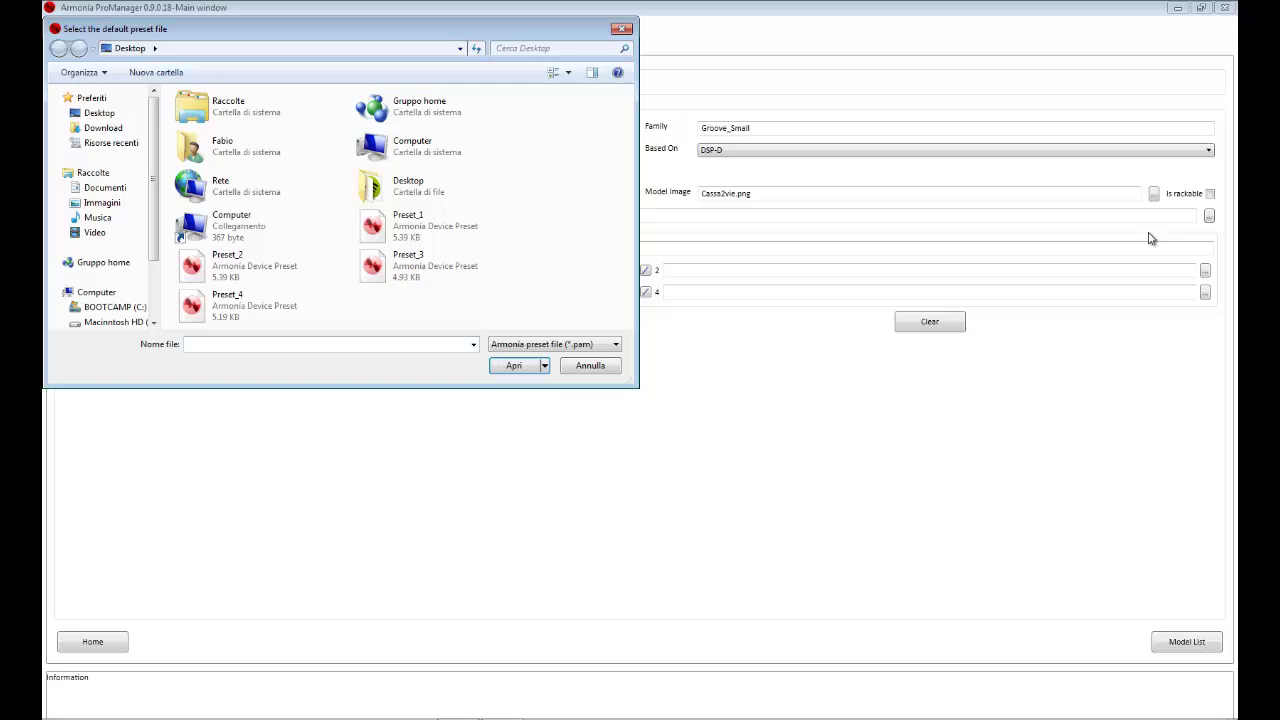
{"action": "left_click", "coordinate": [457, 243]}
{"action": "double_click", "coordinate": [452, 242]}
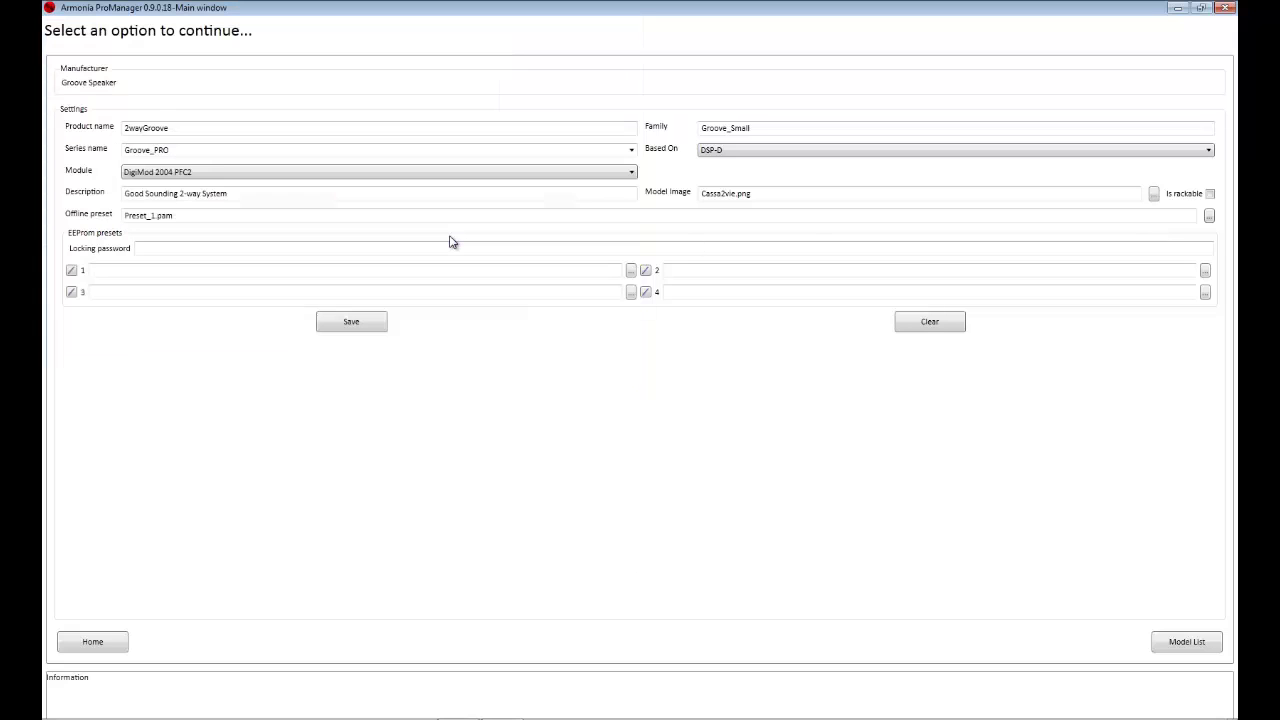
Load Preset_1.pam into EEProm preset slot 1 and Preset_2.pam into slot 2
{"action": "left_click", "coordinate": [631, 270]}
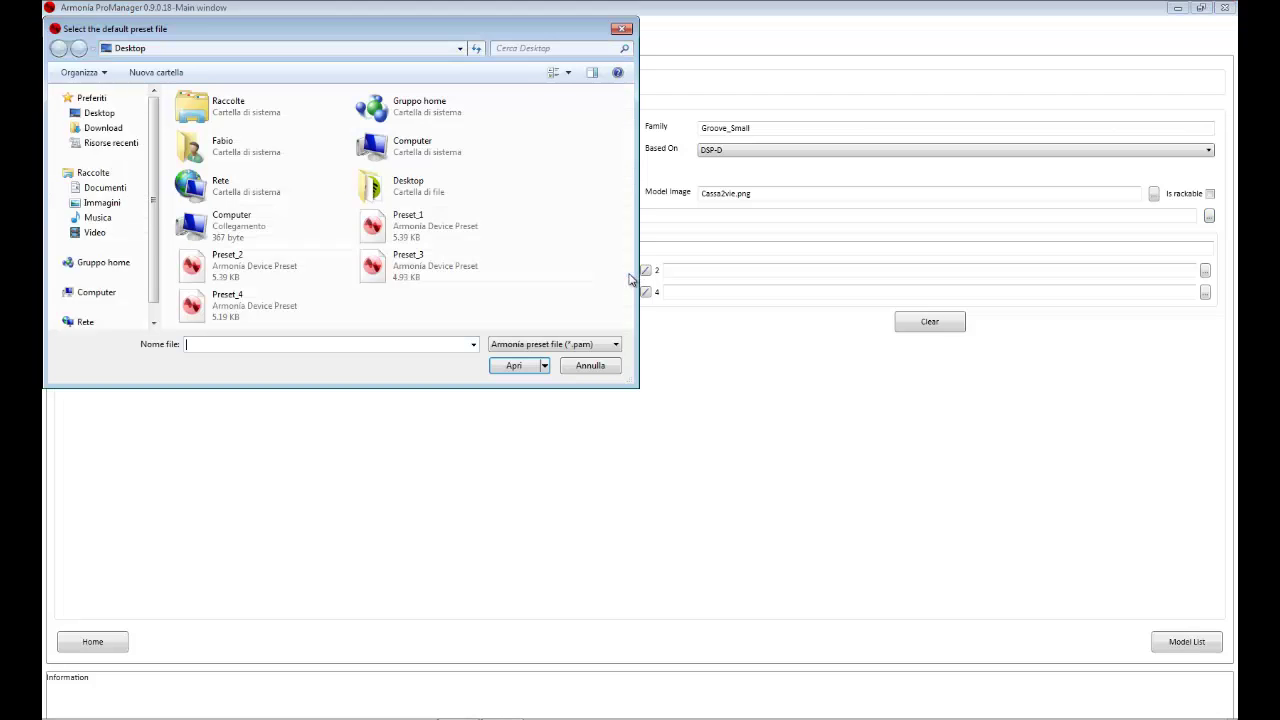
{"action": "left_click", "coordinate": [415, 226]}
{"action": "double_click", "coordinate": [423, 228]}
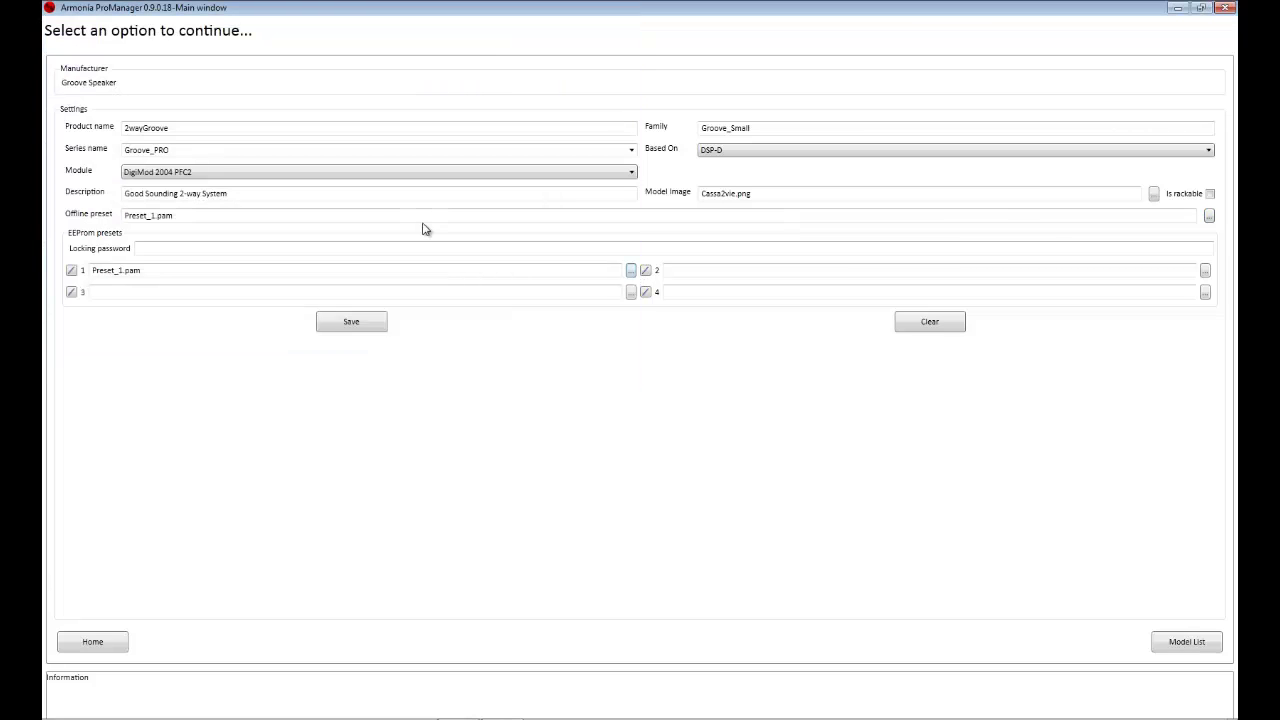
{"action": "left_click", "coordinate": [1205, 270]}
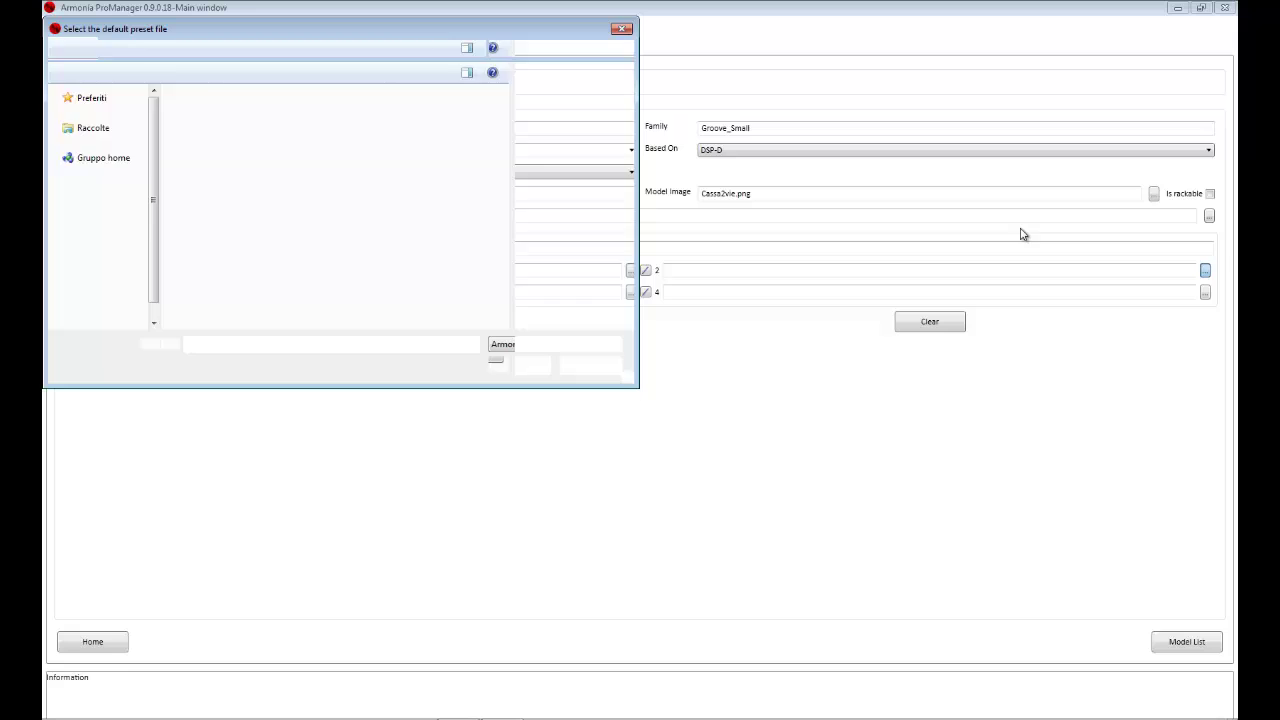
{"action": "left_click", "coordinate": [267, 276]}
{"action": "double_click", "coordinate": [267, 276]}
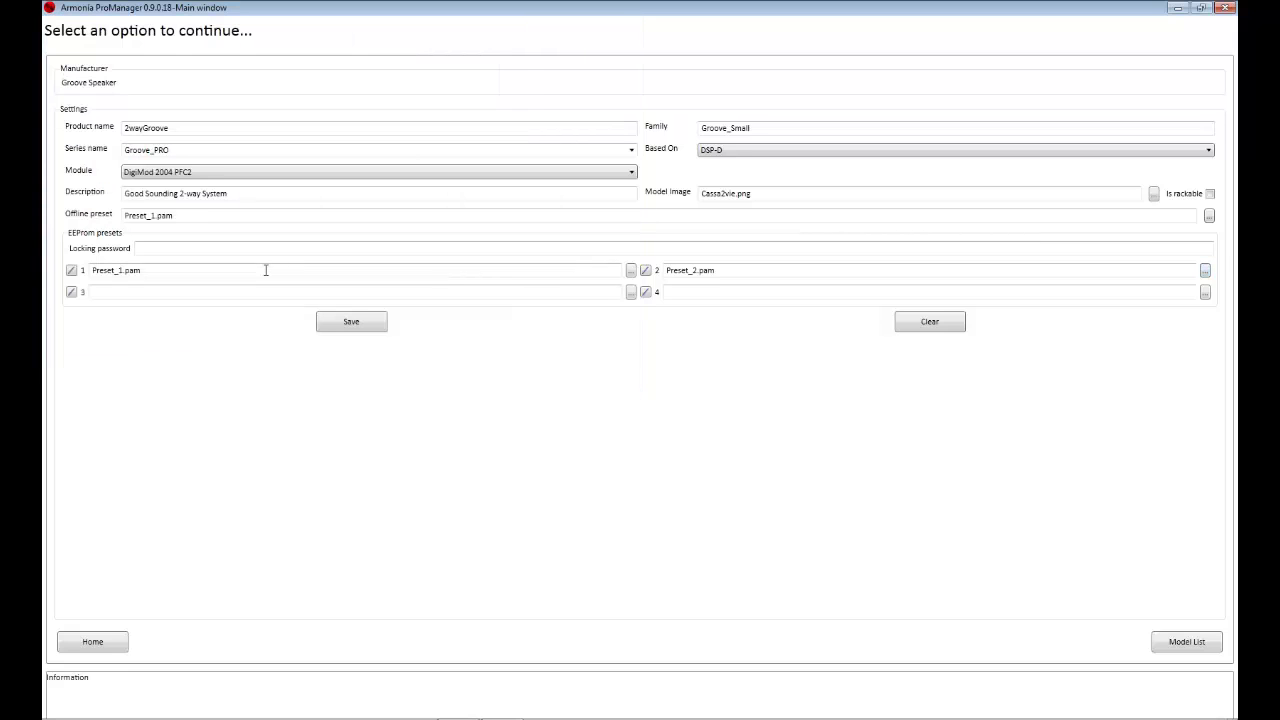
Load Preset_3.pam into EEProm preset slot 3 and Preset_4.pam into slot 4
{"action": "left_click", "coordinate": [631, 294]}
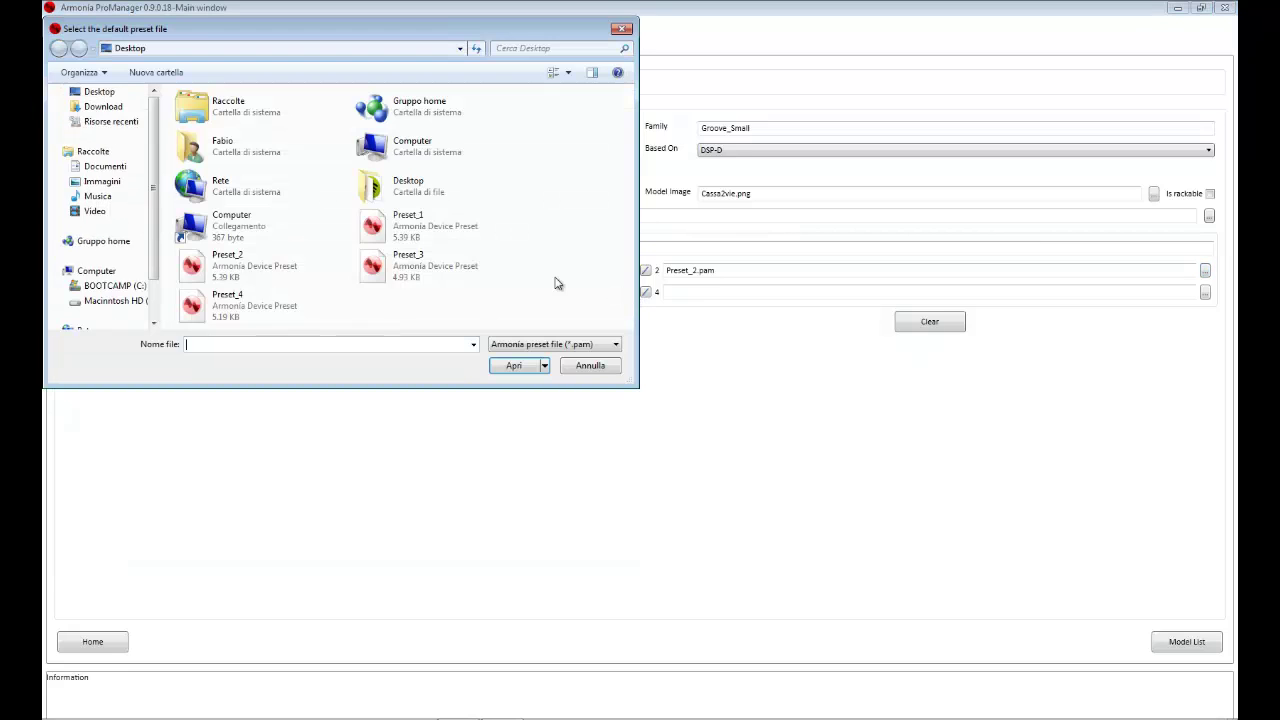
{"action": "left_click", "coordinate": [392, 265]}
{"action": "double_click", "coordinate": [392, 265]}
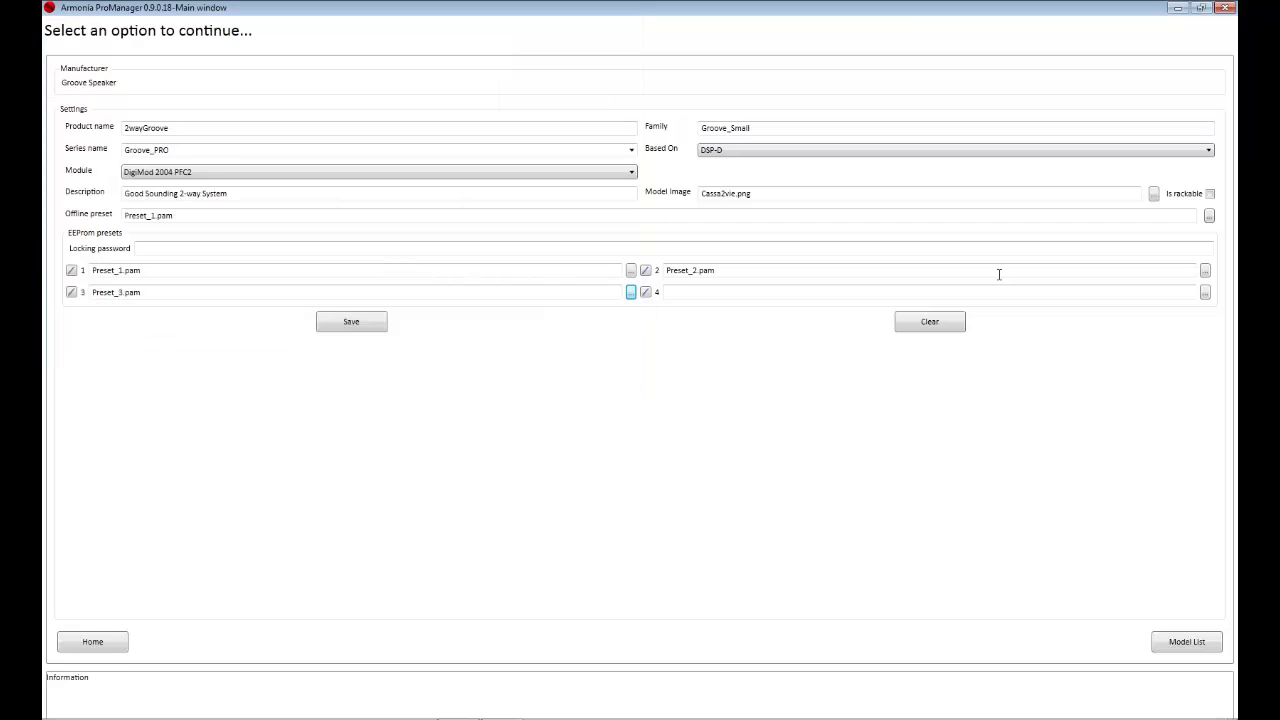
{"action": "left_click", "coordinate": [1205, 292]}
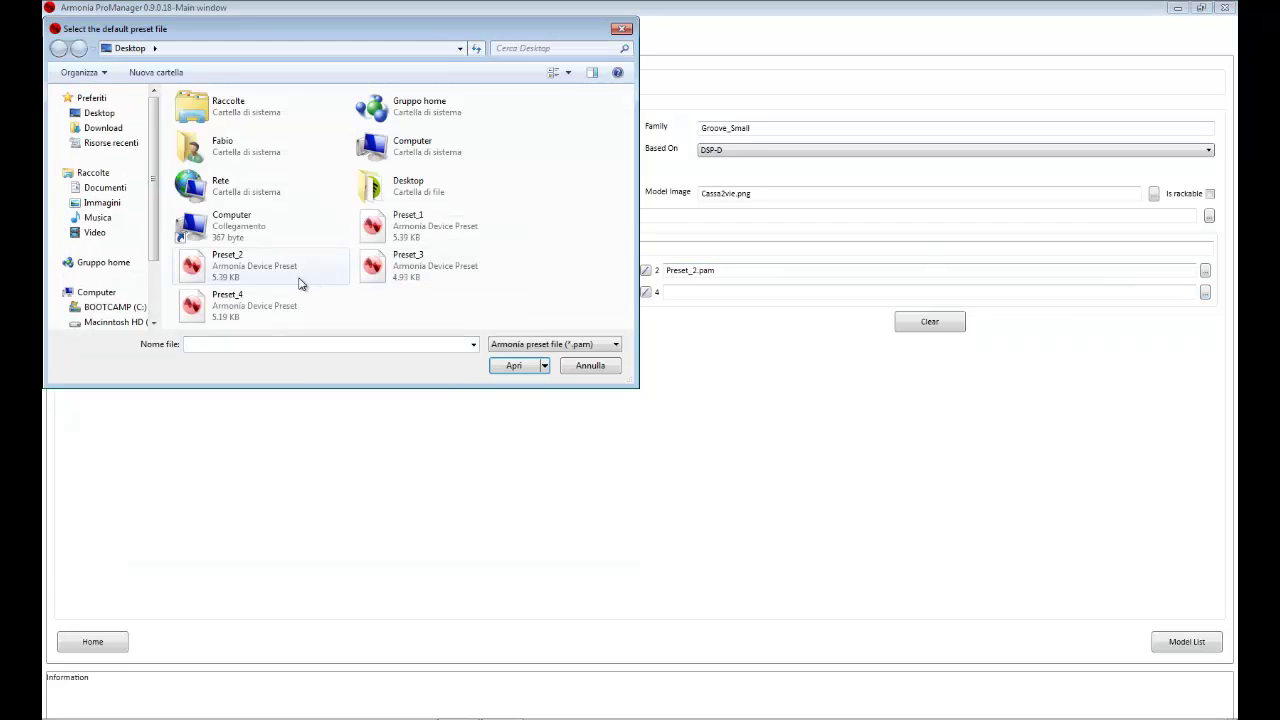
{"action": "left_click", "coordinate": [257, 297]}
{"action": "double_click", "coordinate": [257, 297]}
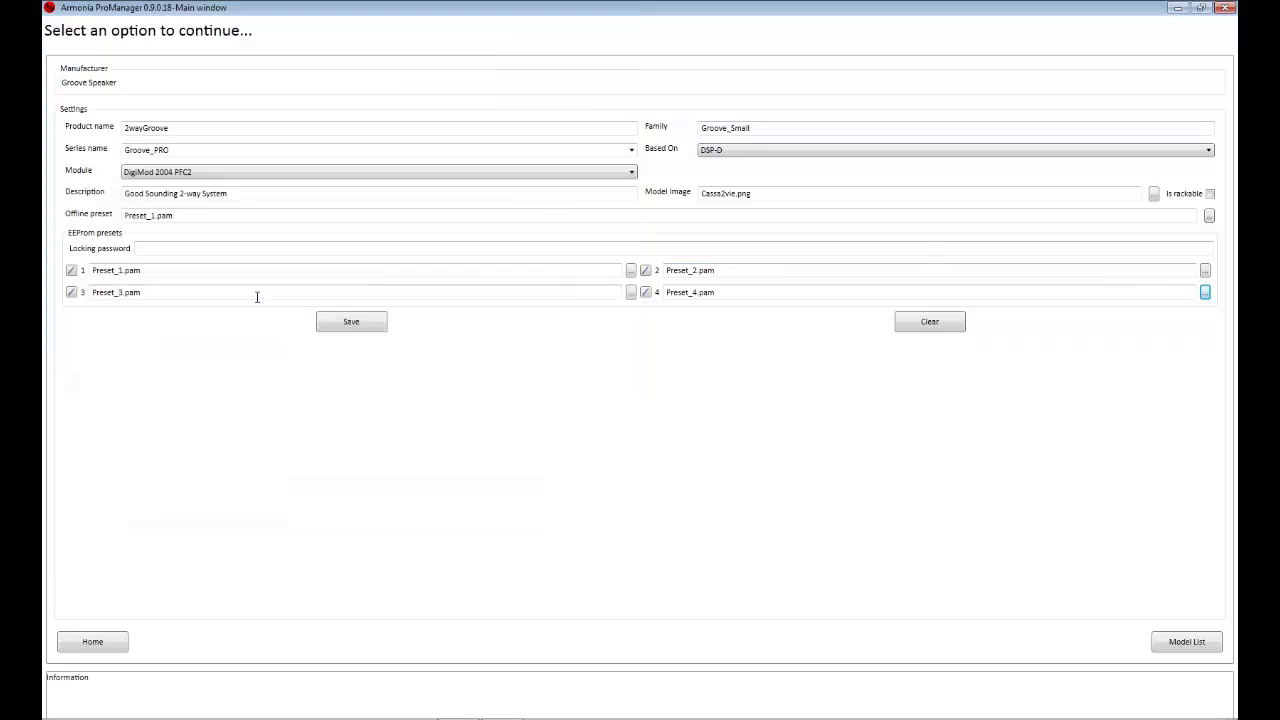
Switch EEProm presets 4 and 1 from editable to locked, and save the model
{"action": "left_click", "coordinate": [645, 292]}
{"action": "left_click", "coordinate": [73, 272]}
{"action": "left_click", "coordinate": [378, 326]}
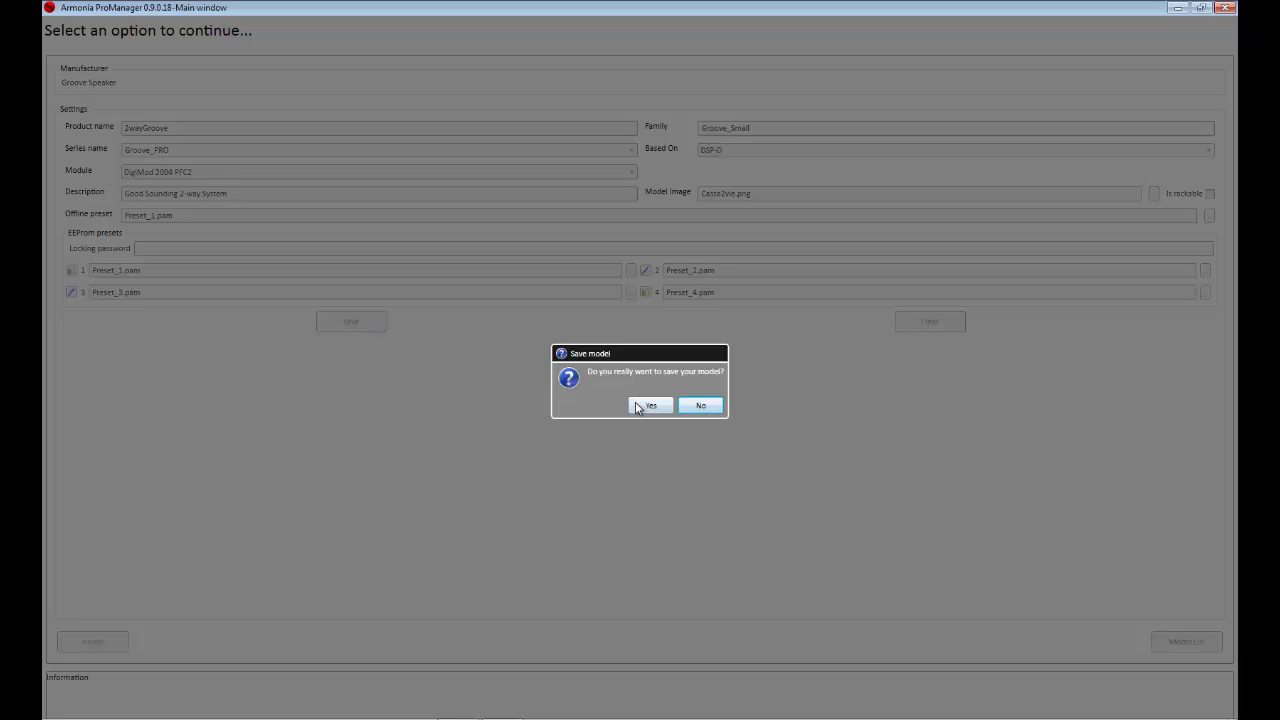
{"action": "left_click", "coordinate": [640, 406]}
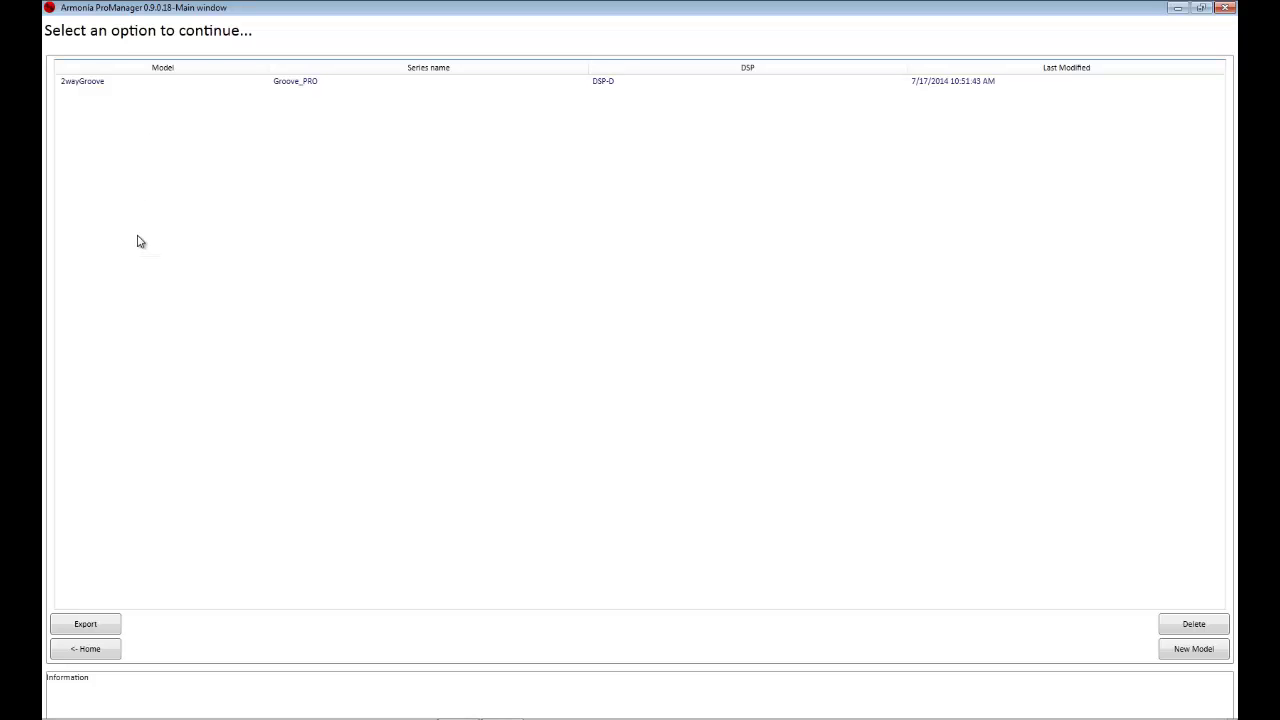
Export the 2wayGroove model to the Desktop as an exe setup file named 2wayGroove, and close ProManager
{"action": "left_click", "coordinate": [148, 89]}
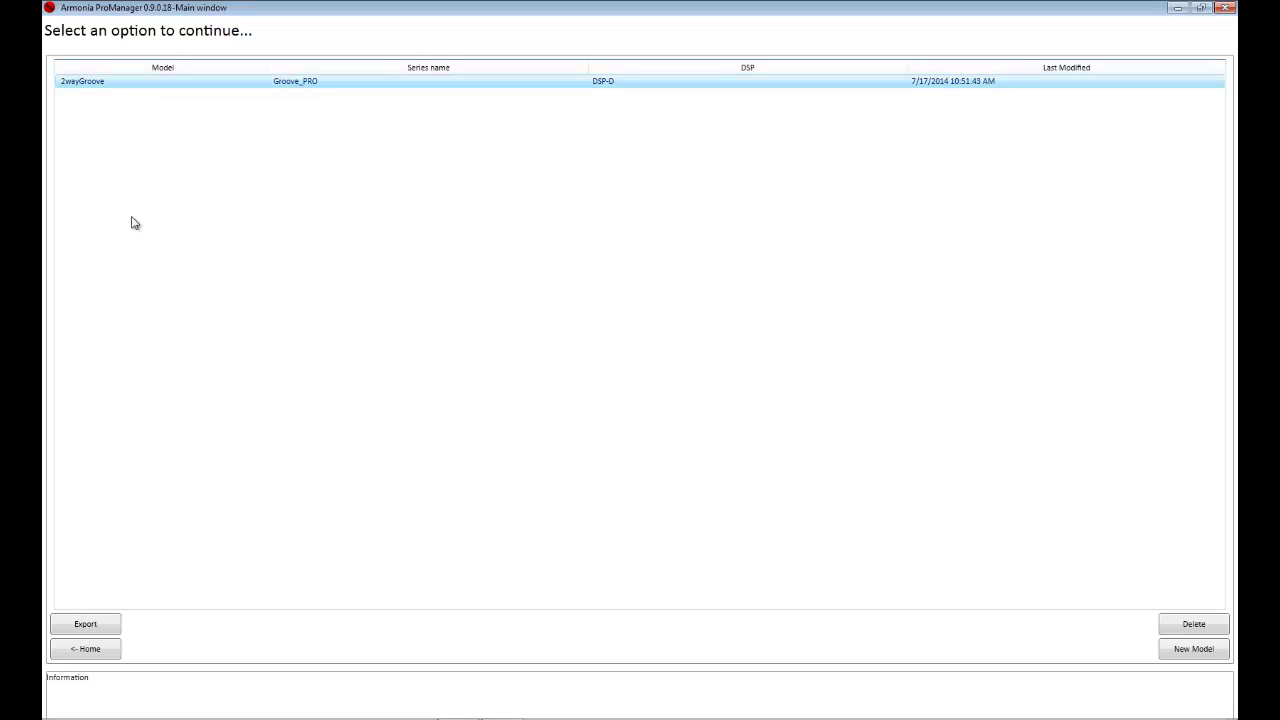
{"action": "left_click", "coordinate": [105, 626]}
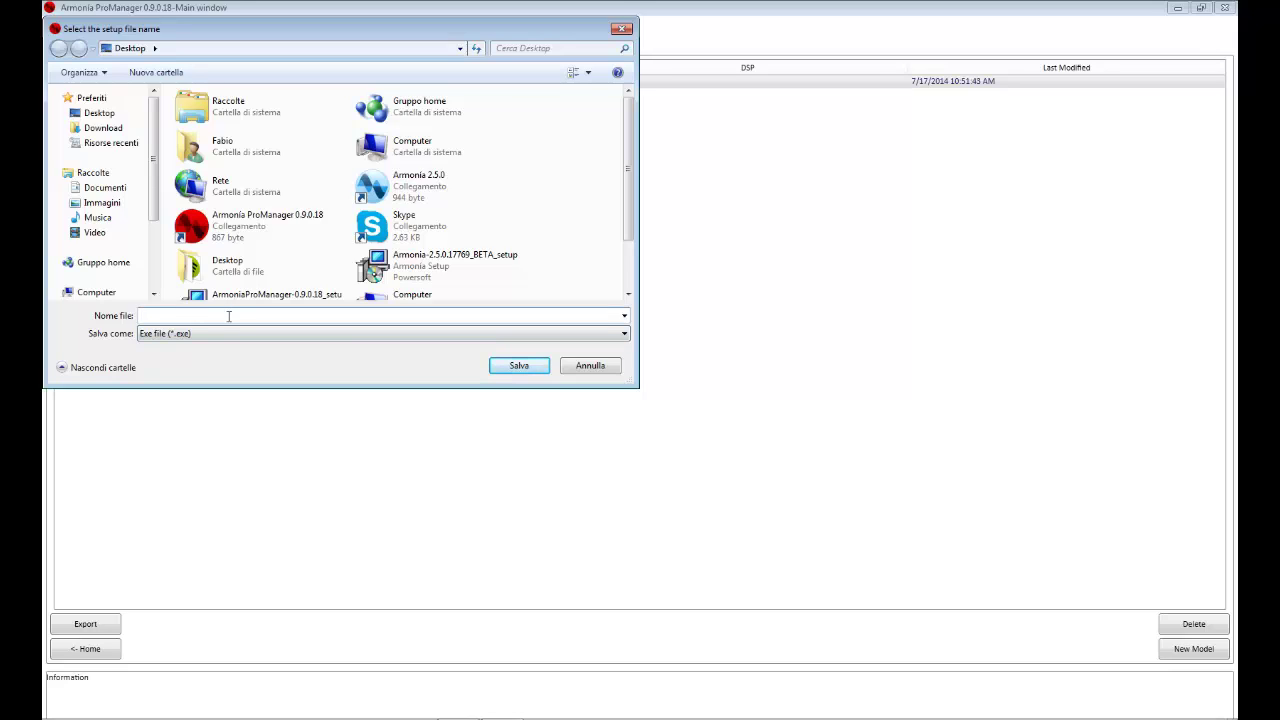
{"action": "type", "text": "Gr"}
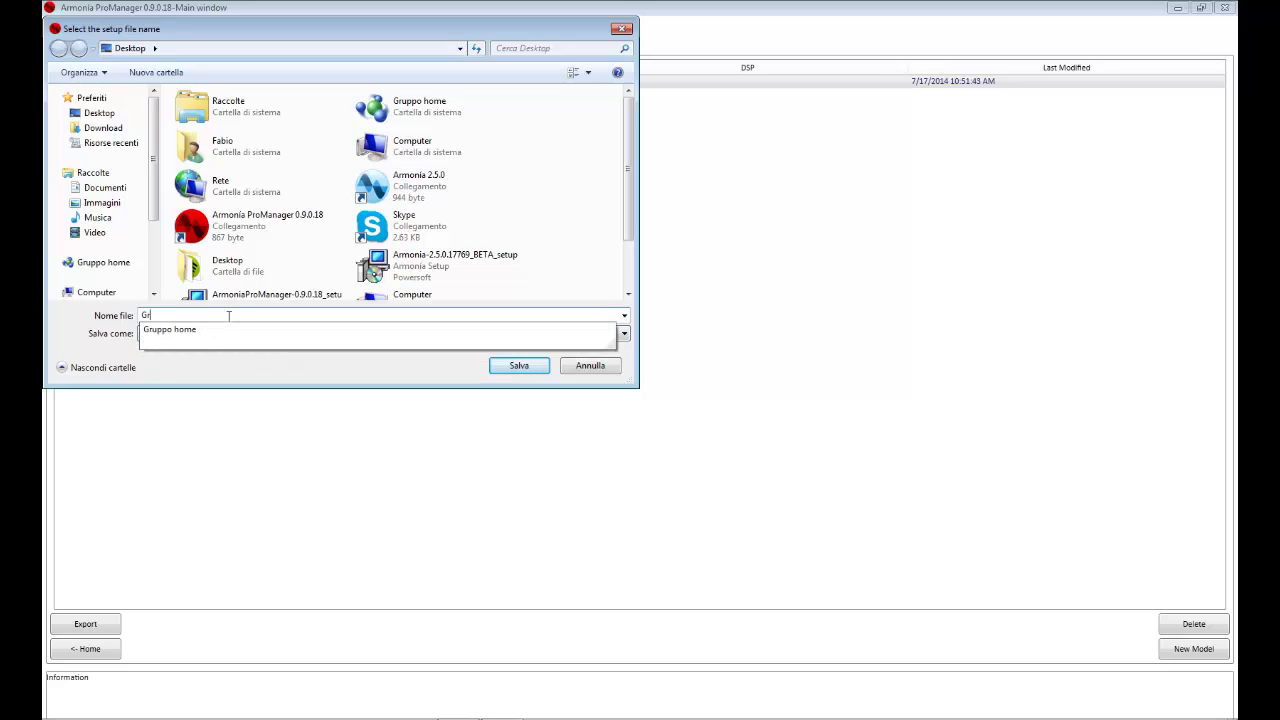
{"action": "type", "text": "oove"}
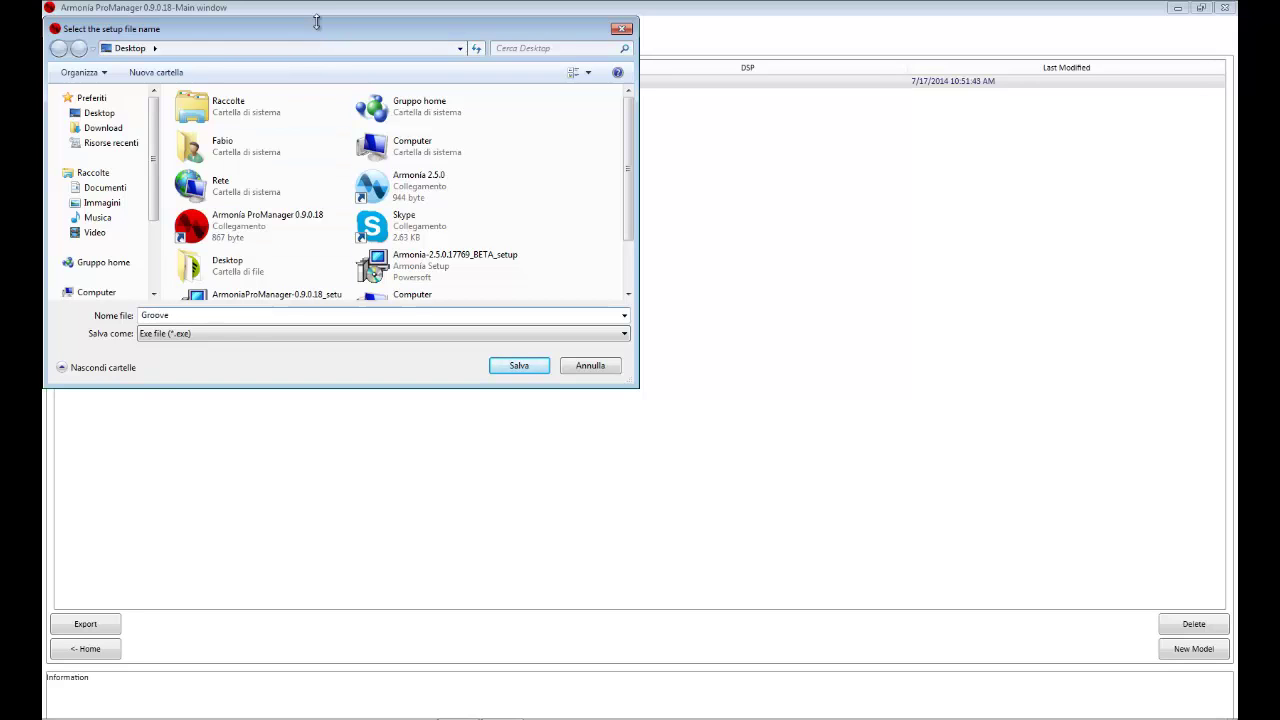
{"action": "left_click_drag", "start_coordinate": [314, 28], "coordinate": [558, 181]}
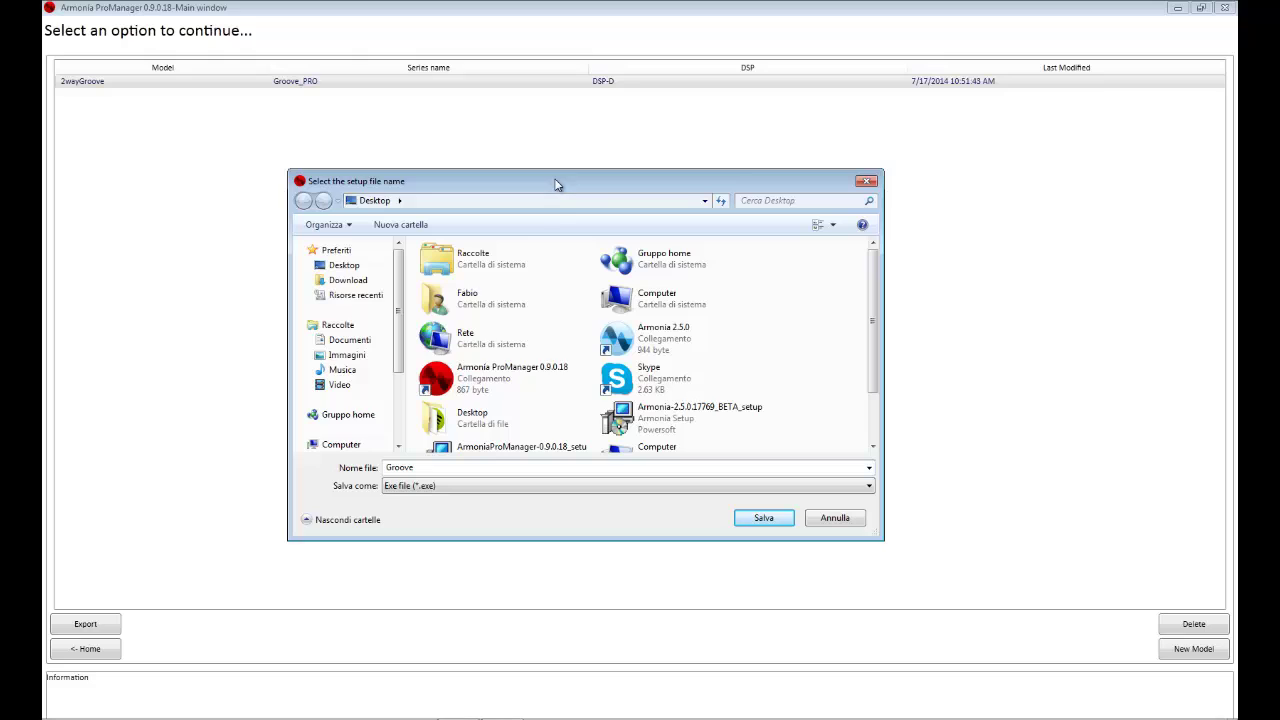
{"action": "left_click", "coordinate": [388, 467]}
{"action": "type", "text": "2way"}
{"action": "left_click", "coordinate": [786, 525]}
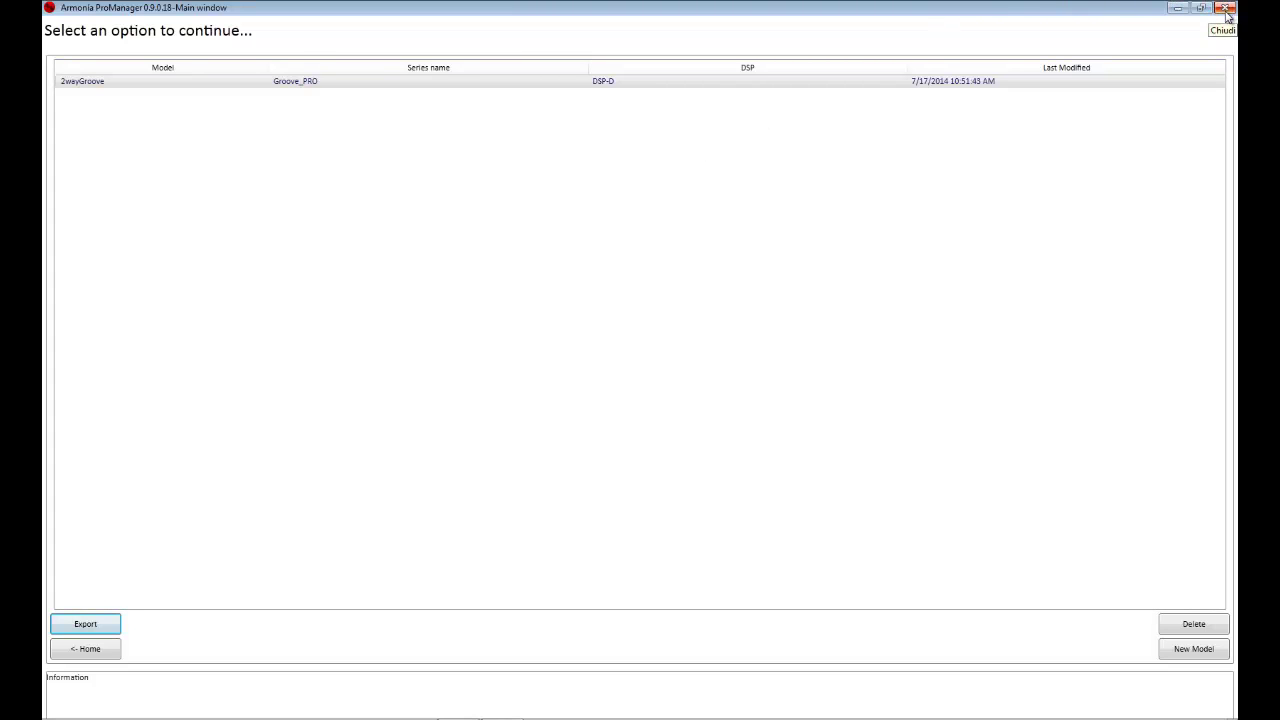
{"action": "left_click", "coordinate": [1226, 12]}
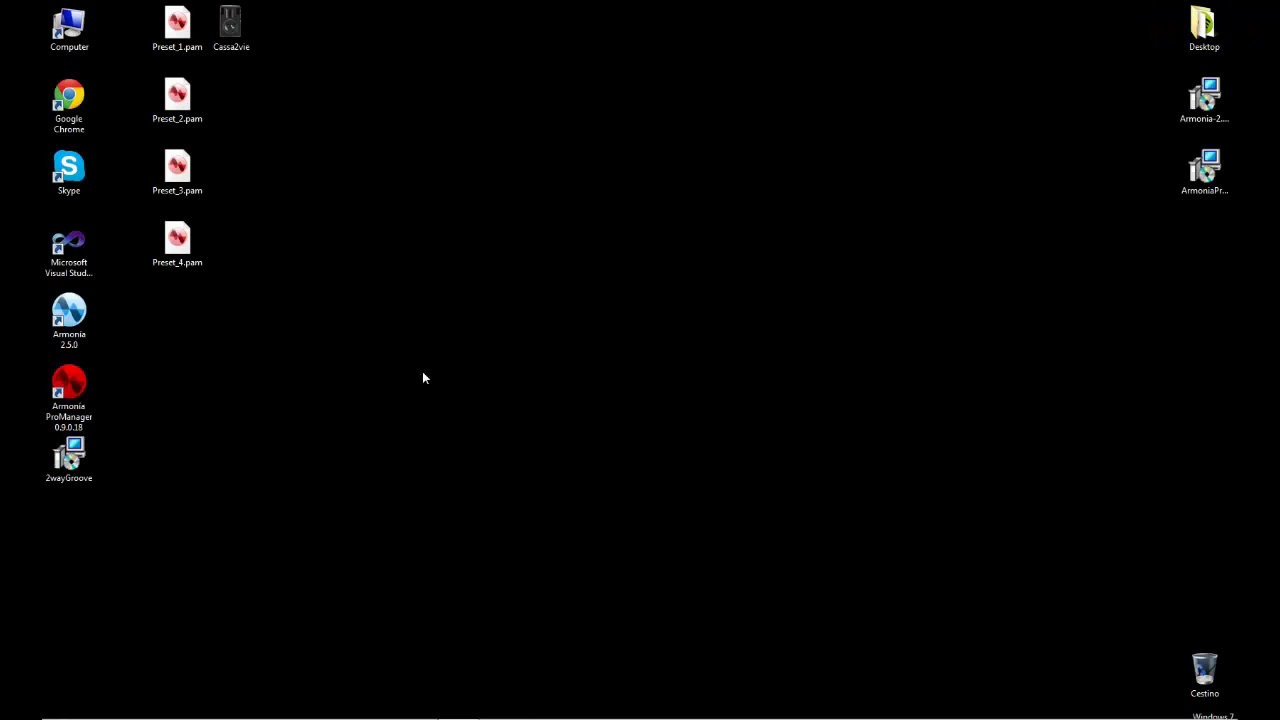
Move the 2wayGroove setup file beneath Cassa2vie on the desktop and install its Groove Speaker plugin, with Launch Armonía disabled at the end
{"action": "left_click_drag", "start_coordinate": [311, 278], "coordinate": [225, 93]}
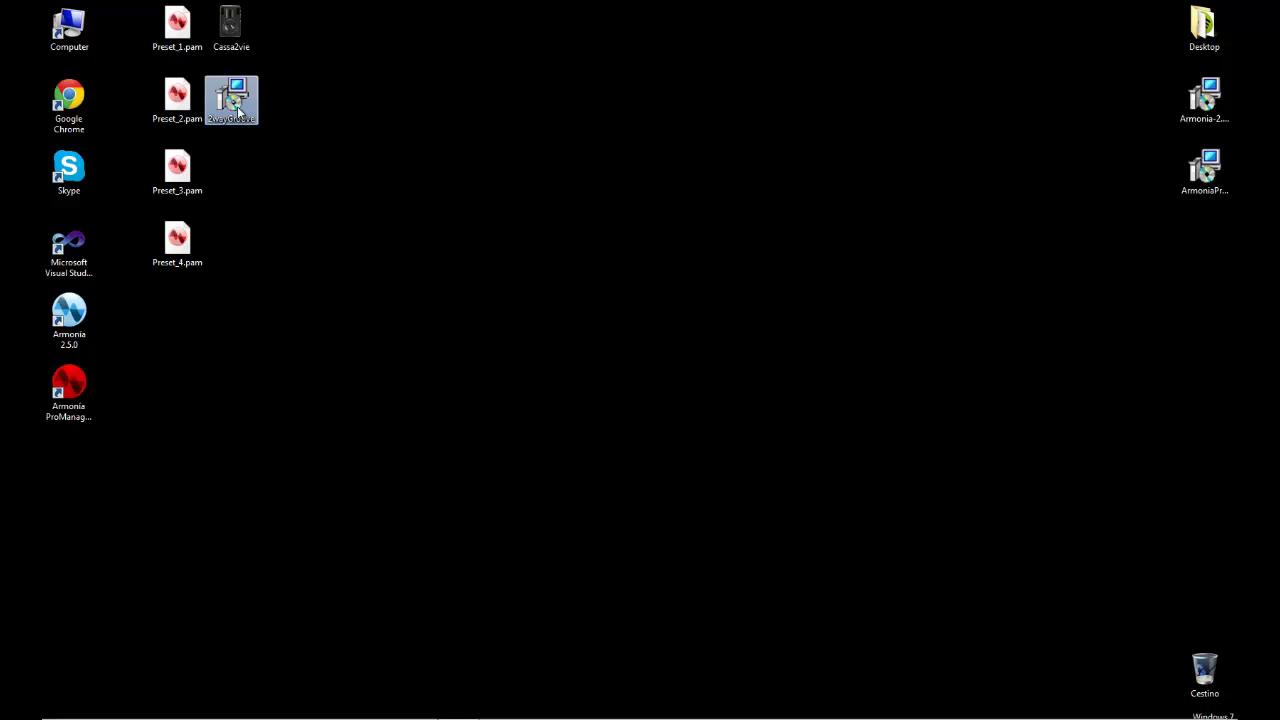
{"action": "left_click", "coordinate": [286, 180]}
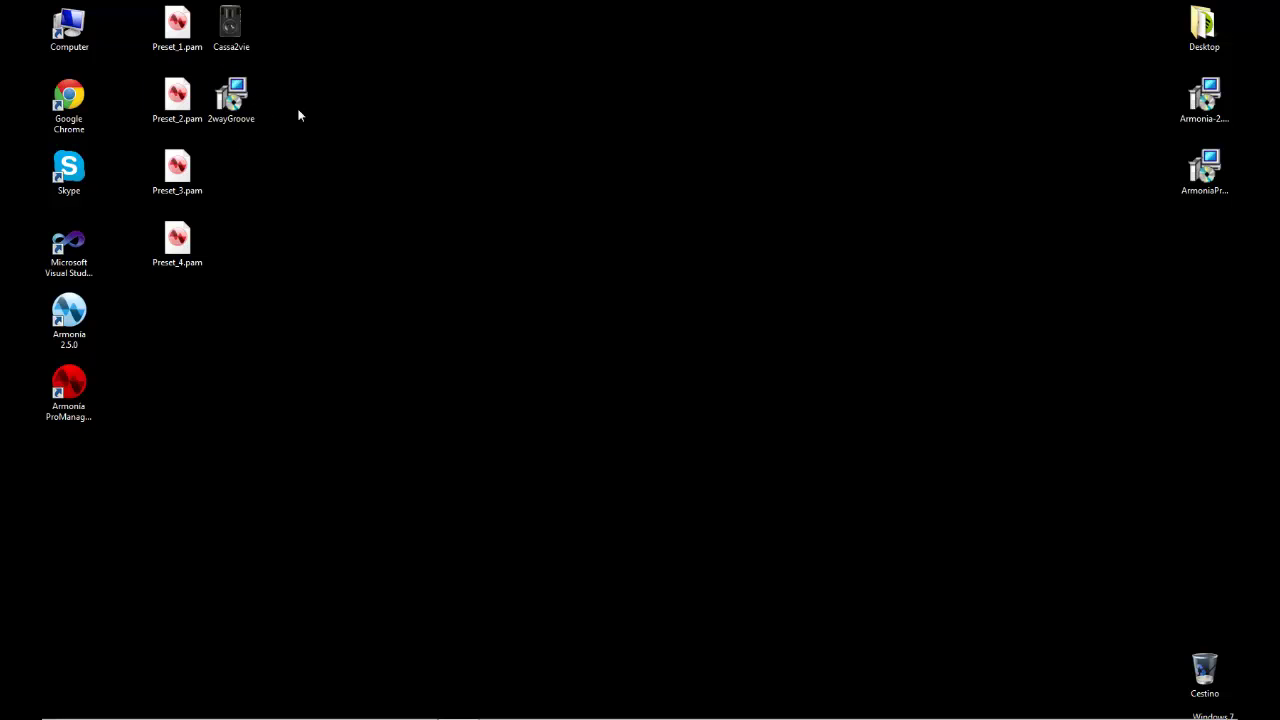
{"action": "double_click", "coordinate": [245, 121]}
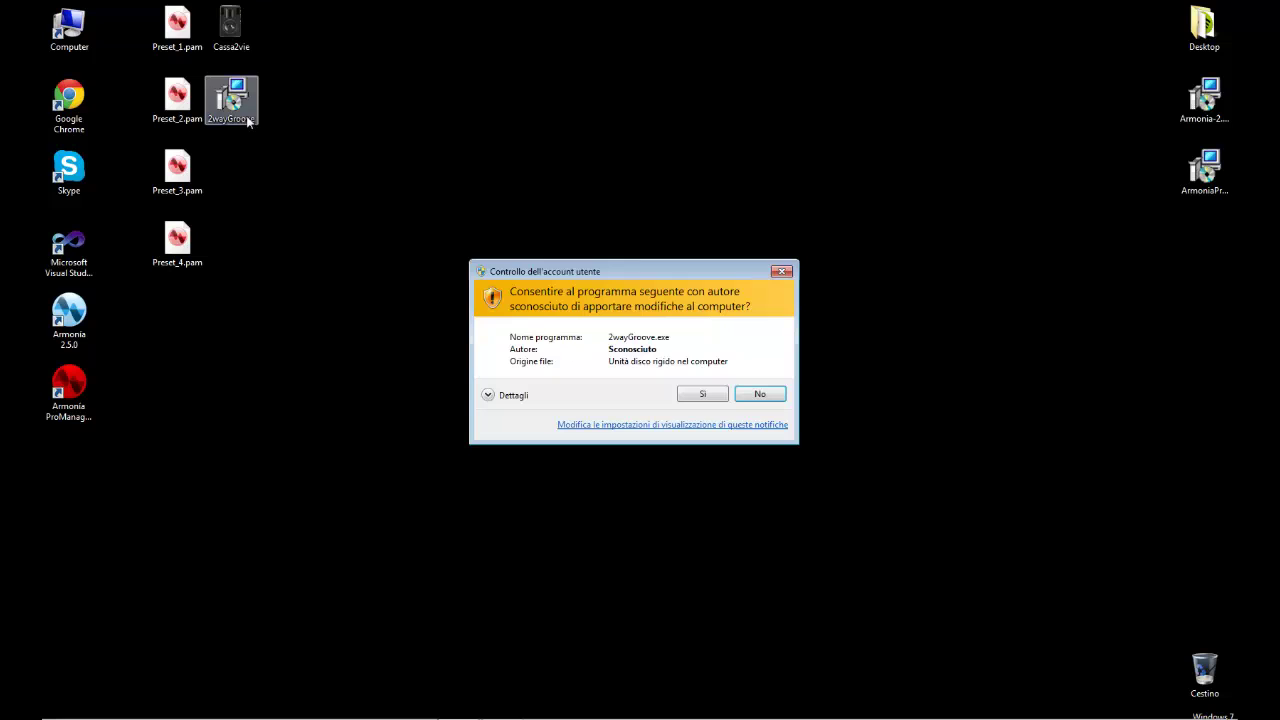
{"action": "left_click", "coordinate": [717, 396]}
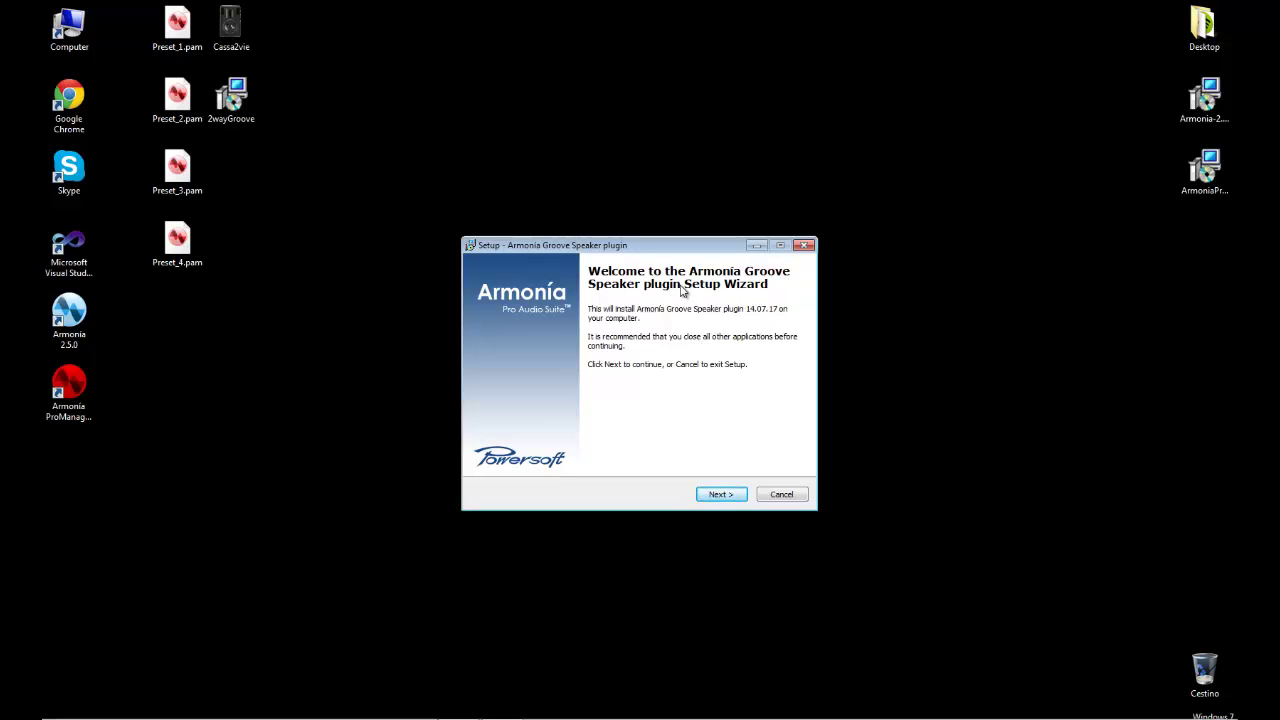
{"action": "left_click", "coordinate": [740, 499]}
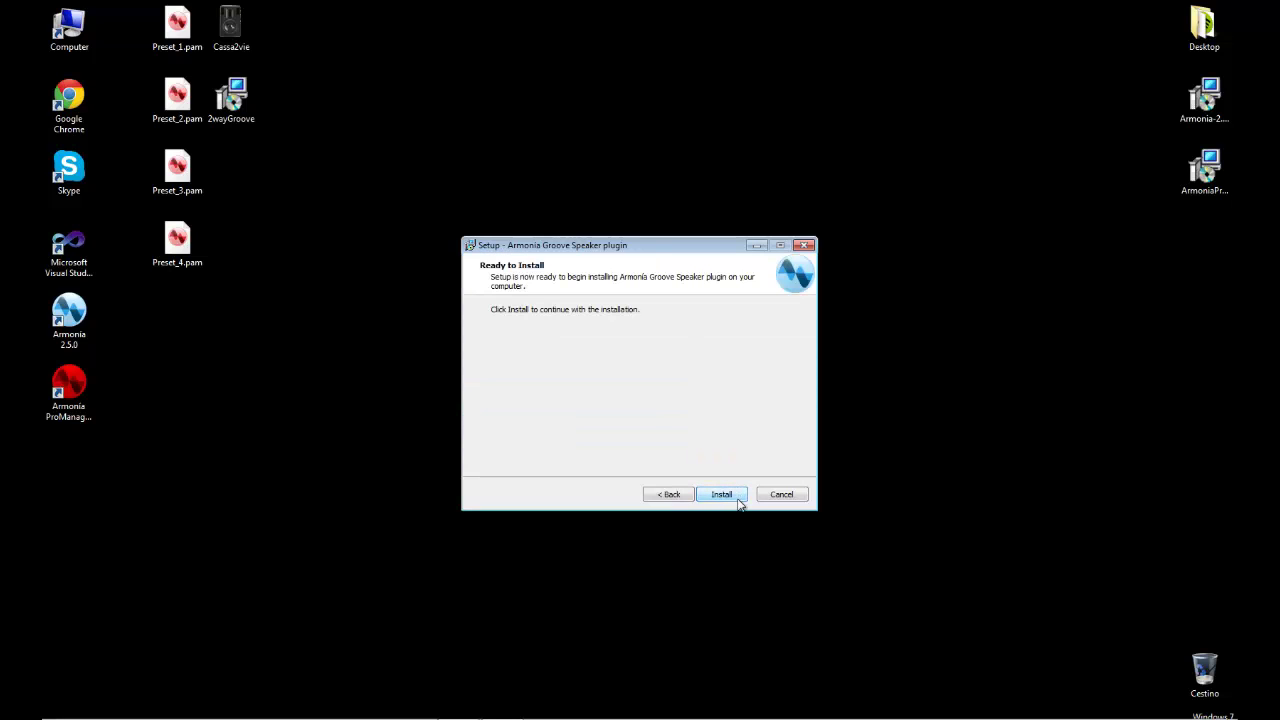
{"action": "left_click", "coordinate": [740, 501]}
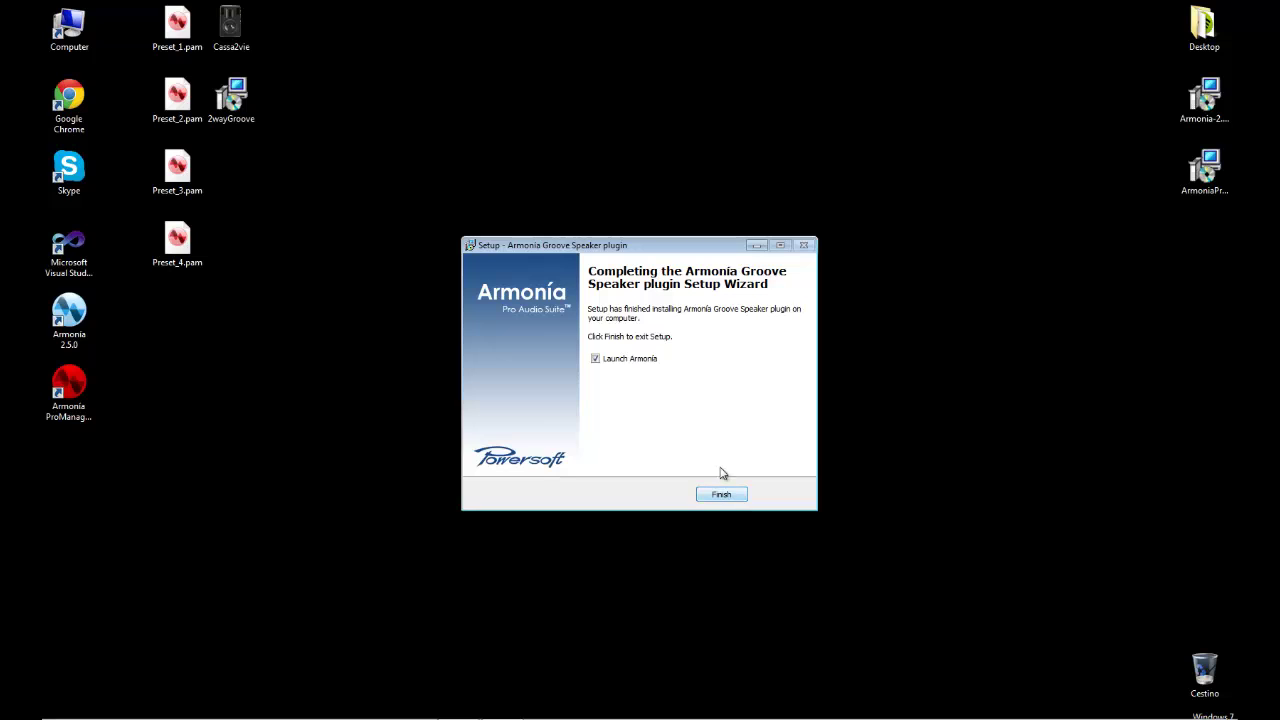
{"action": "left_click", "coordinate": [597, 362]}
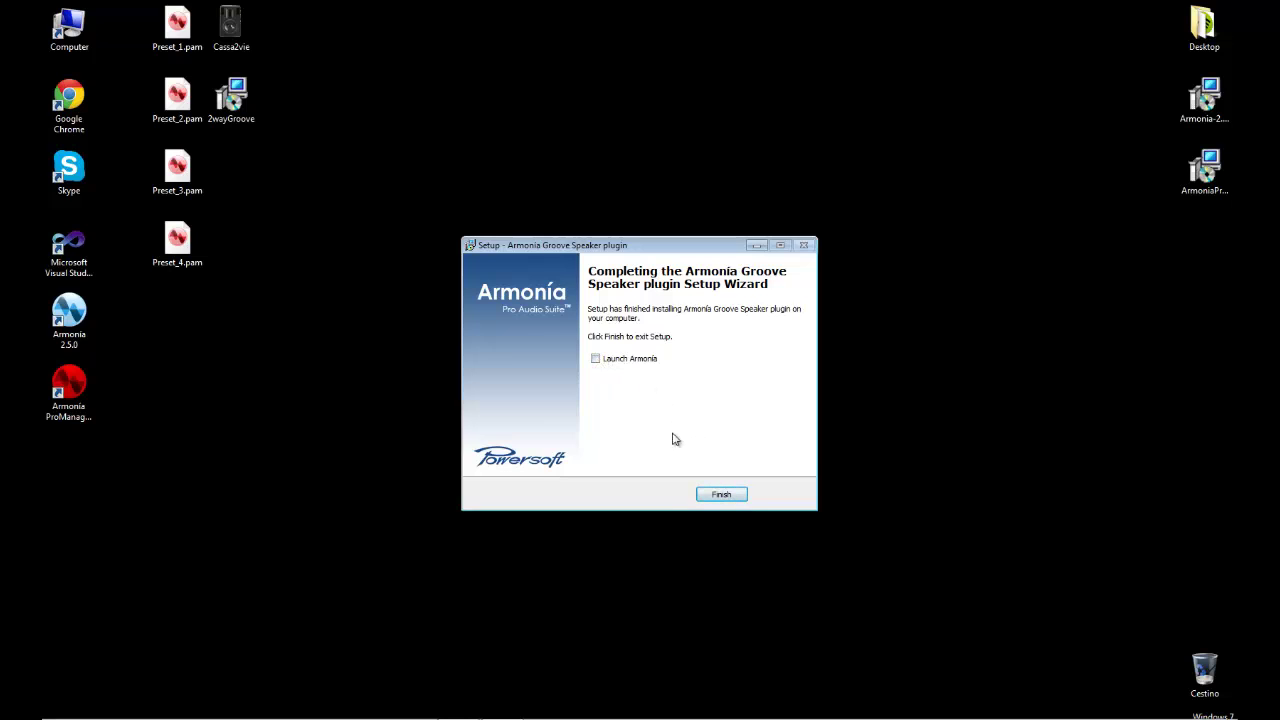
{"action": "left_click", "coordinate": [740, 497]}
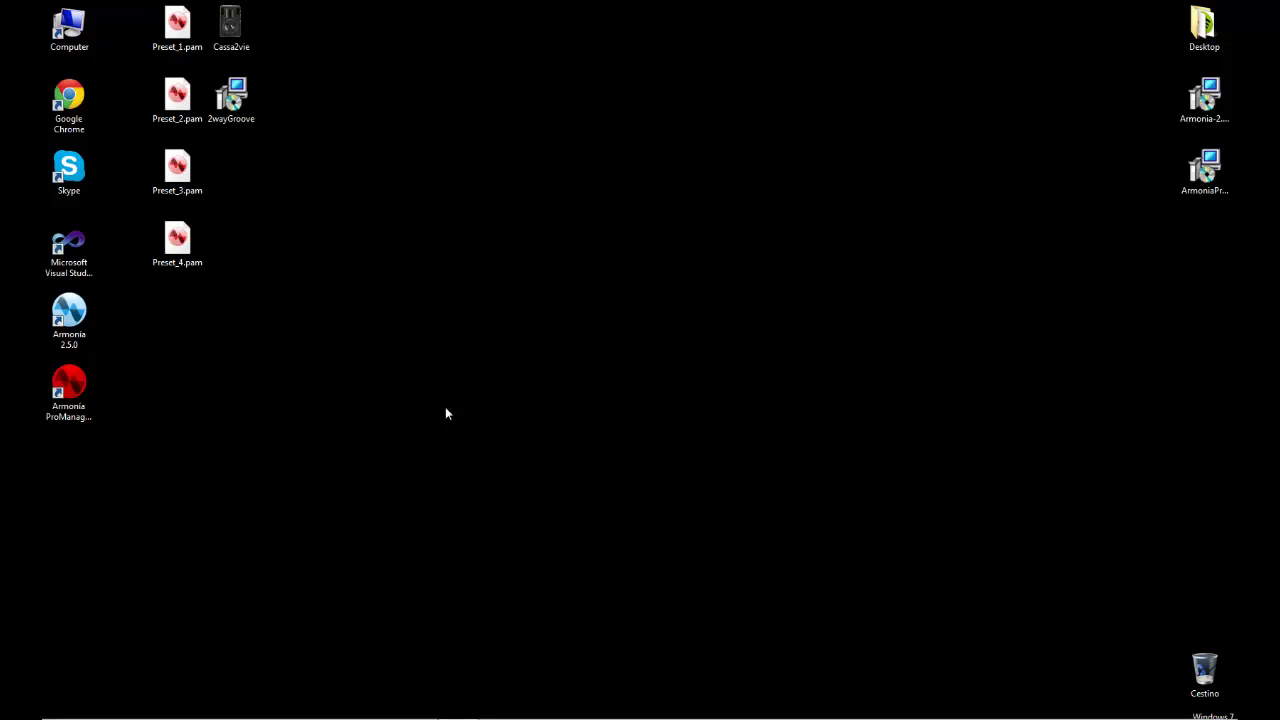
Launch Armonía 2.5.0, add the 2wayGroove model from Groove Speaker's GroovePRO family to the workspace, and open its detail view
{"action": "double_click", "coordinate": [80, 325]}
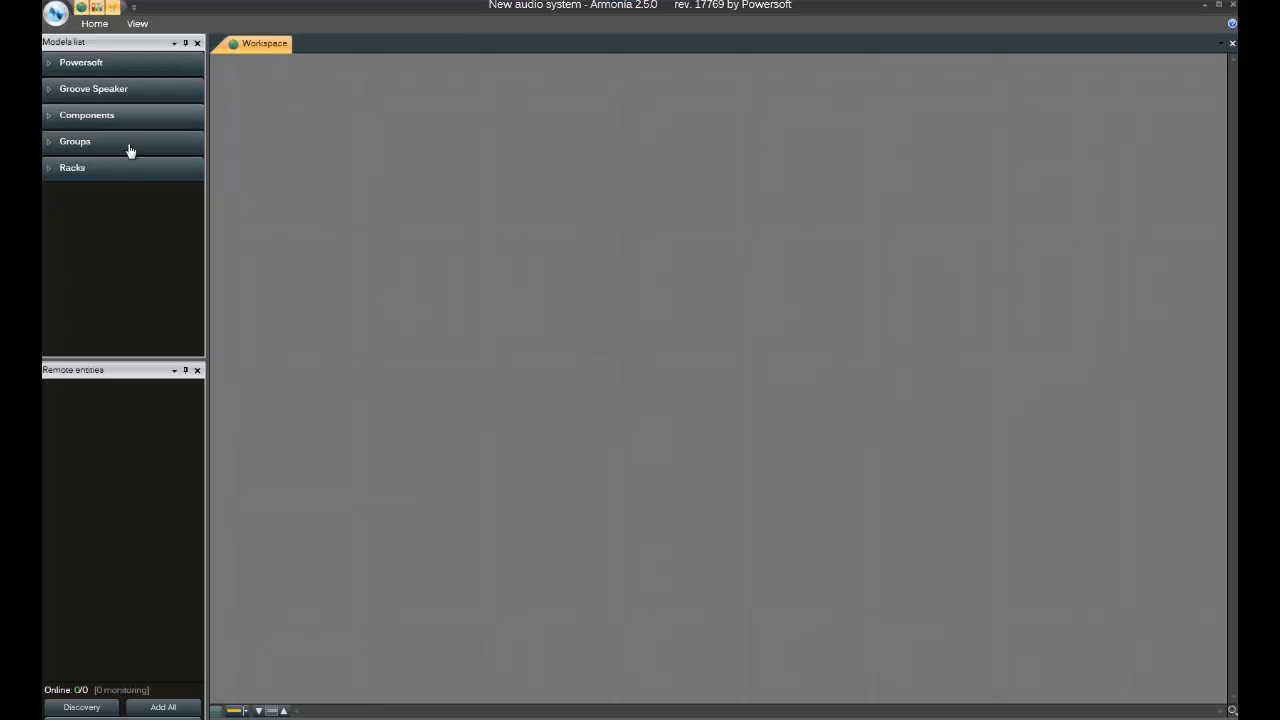
{"action": "left_click", "coordinate": [48, 91]}
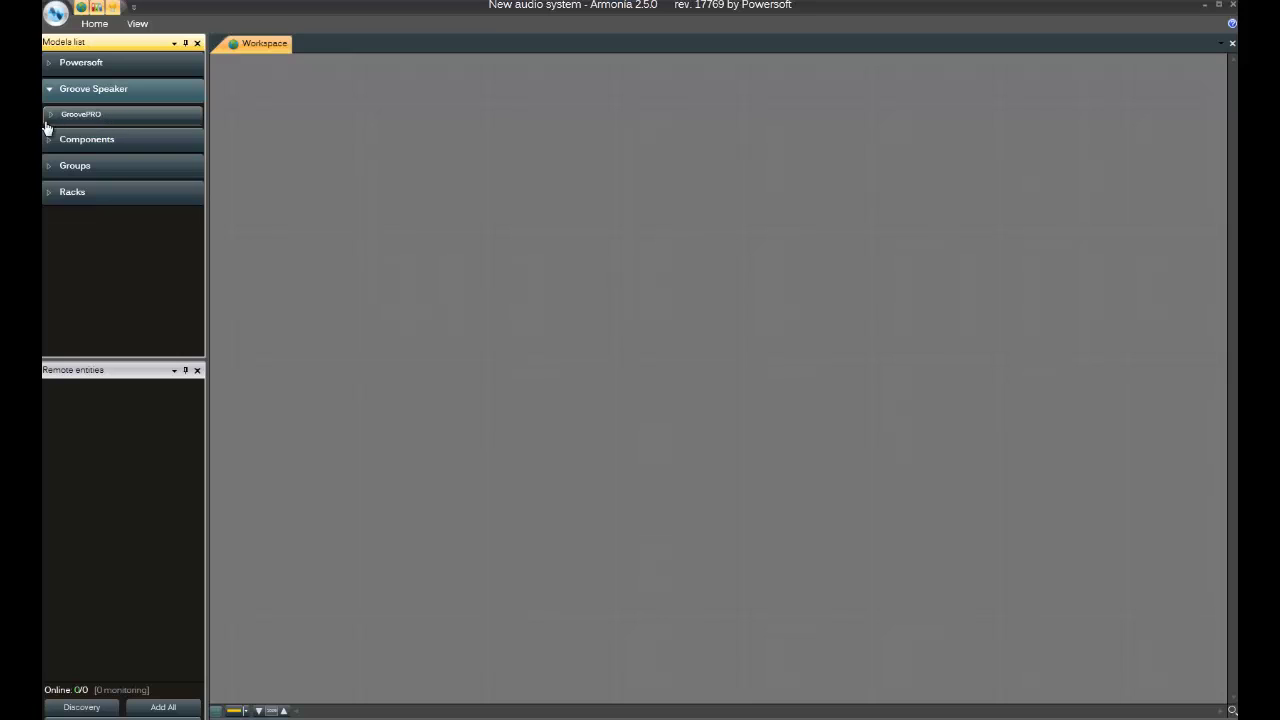
{"action": "left_click", "coordinate": [51, 115]}
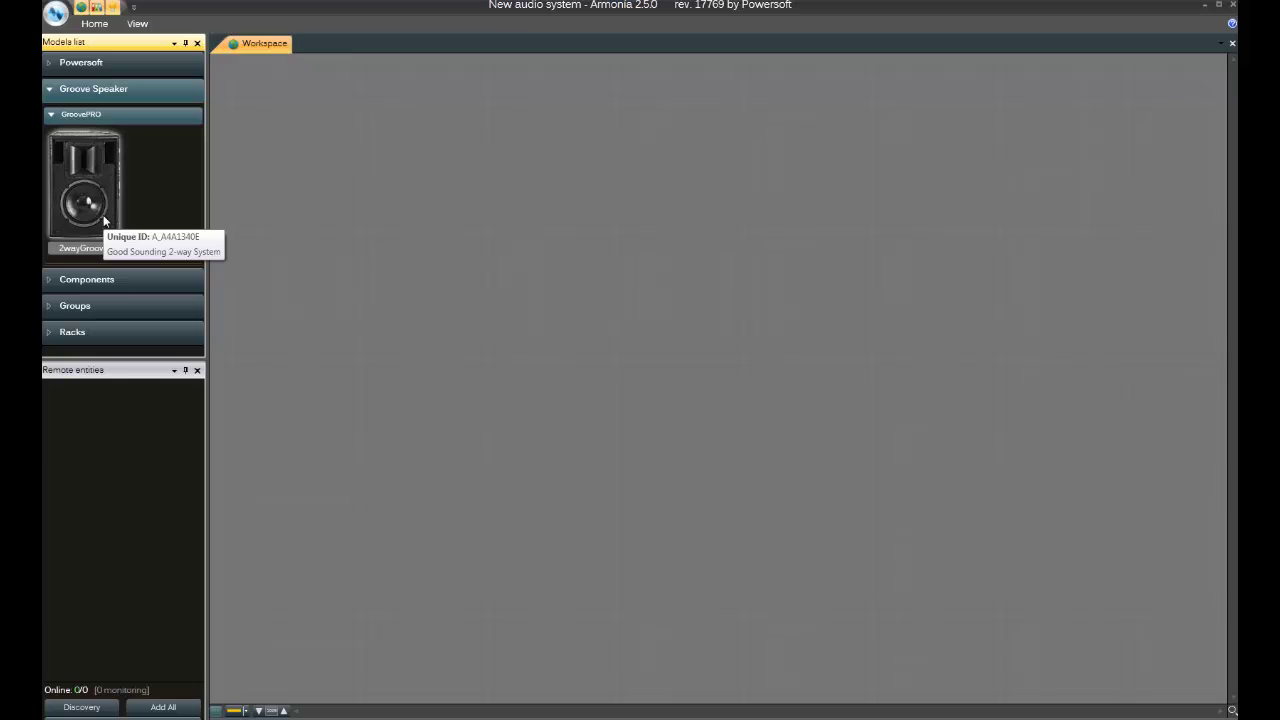
{"action": "left_click_drag", "start_coordinate": [104, 220], "coordinate": [341, 215]}
{"action": "left_click", "coordinate": [383, 278]}
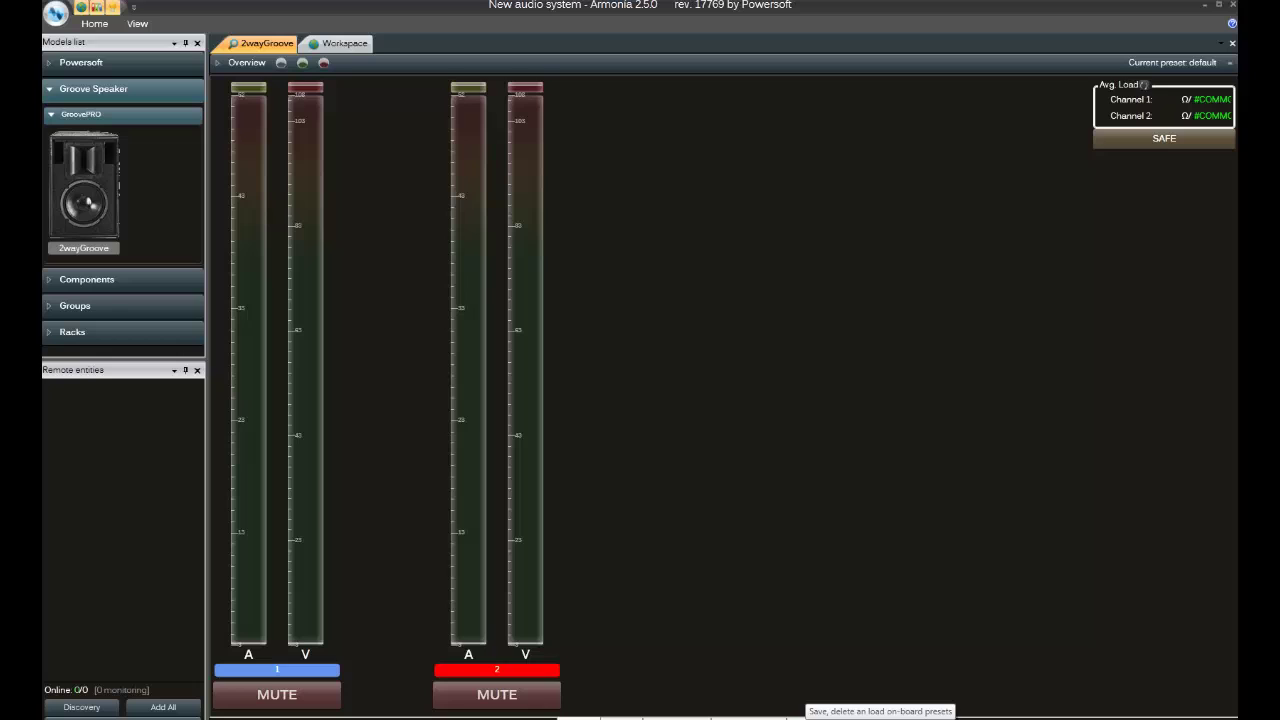
Check the preset choices for Module 1 in the 2wayGroove's EEPROM presets, and exit Armonía without saving
{"action": "left_click", "coordinate": [808, 716]}
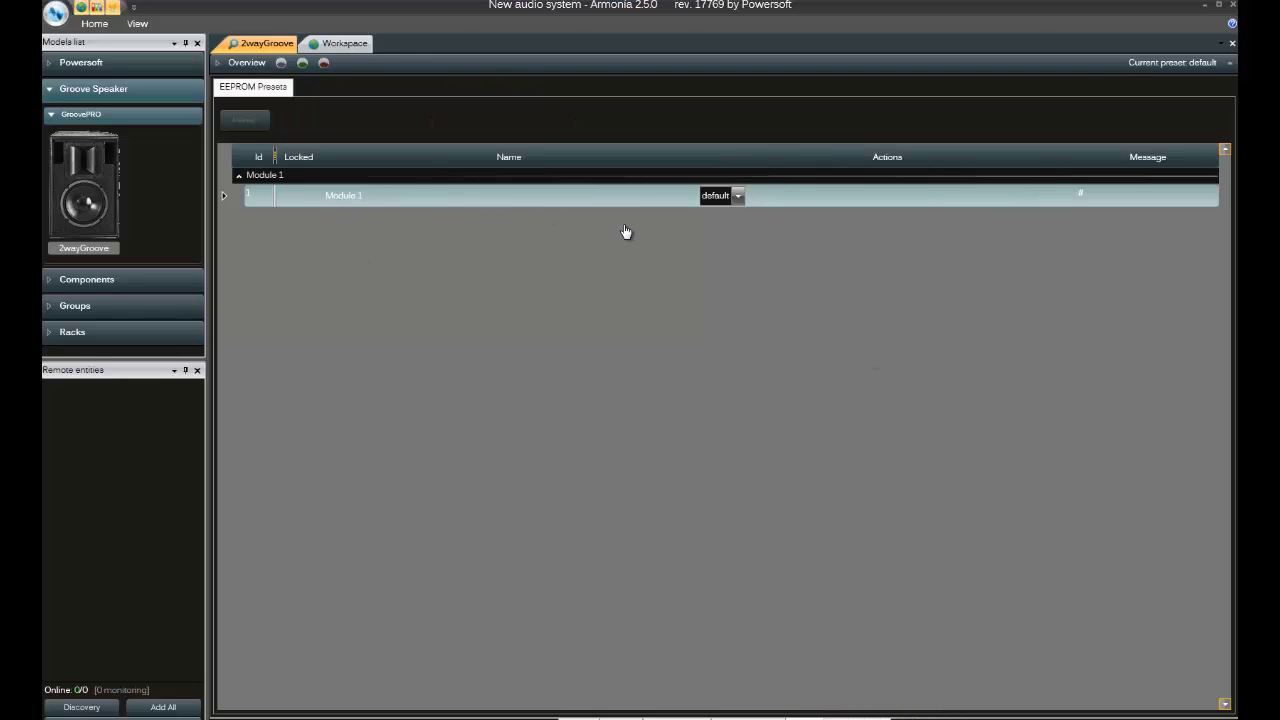
{"action": "left_click", "coordinate": [738, 196]}
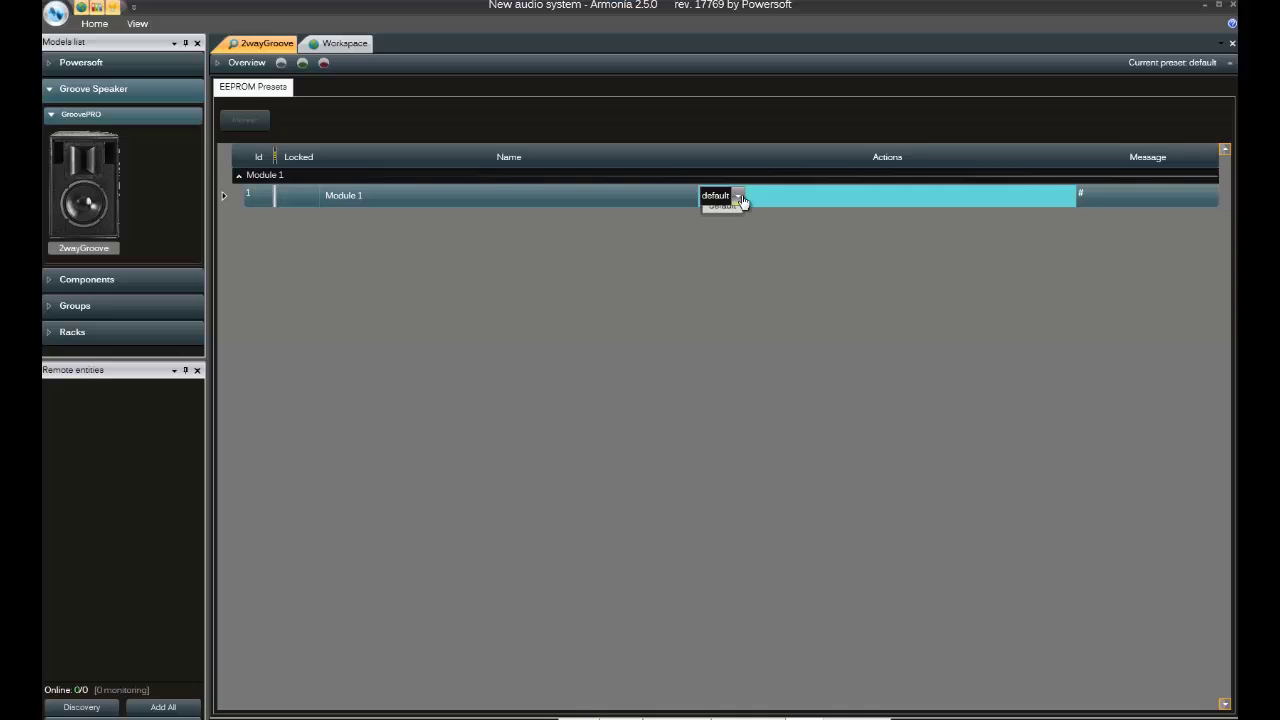
{"action": "left_click", "coordinate": [740, 352]}
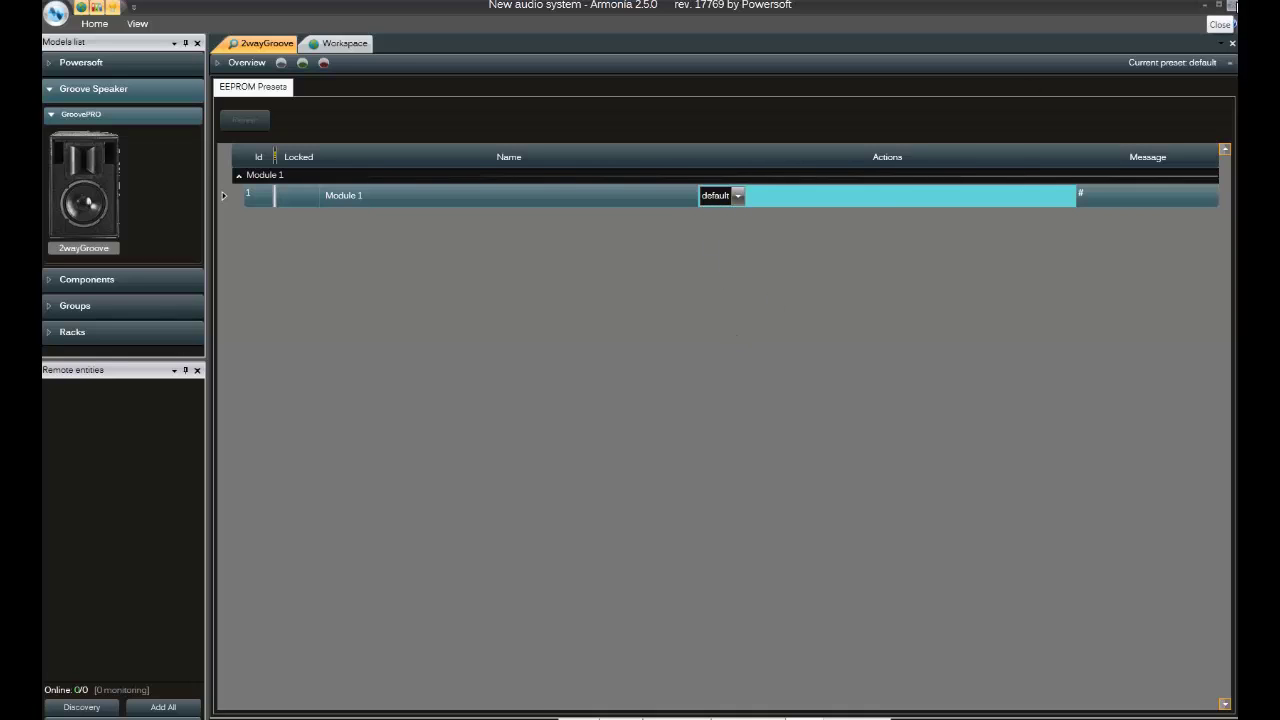
{"action": "left_click", "coordinate": [1231, 5]}
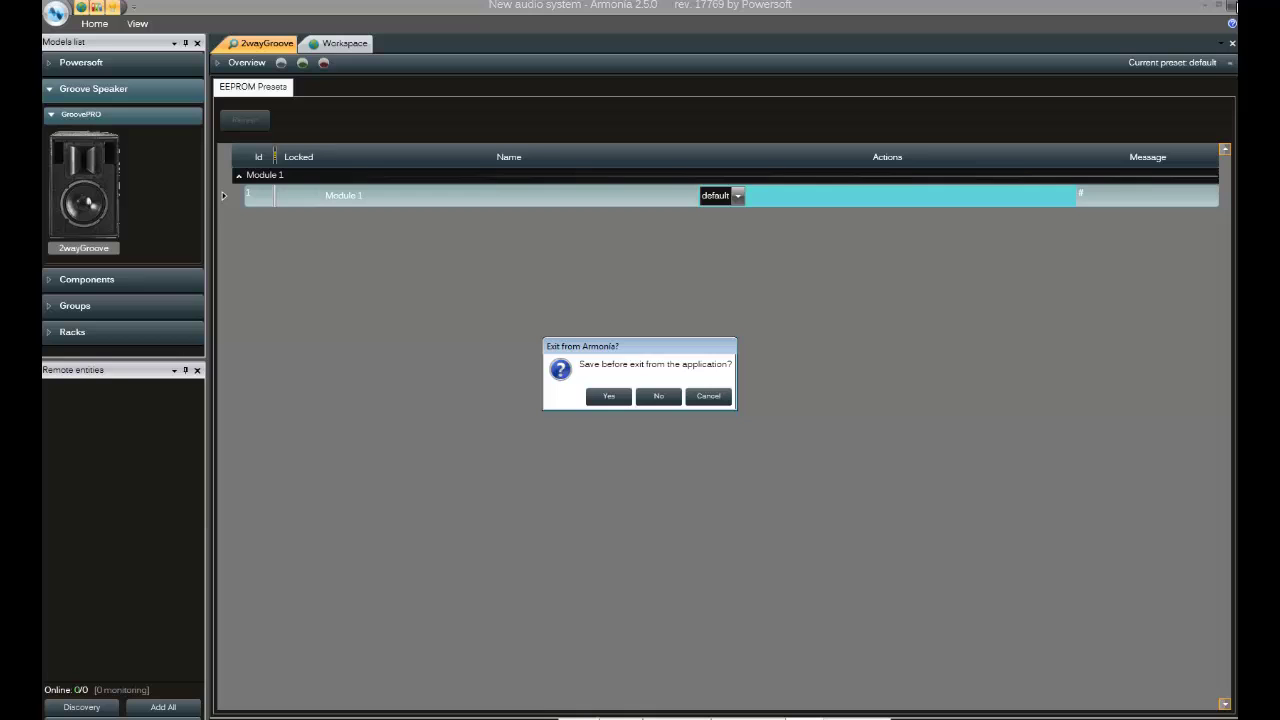
{"action": "left_click", "coordinate": [664, 402]}
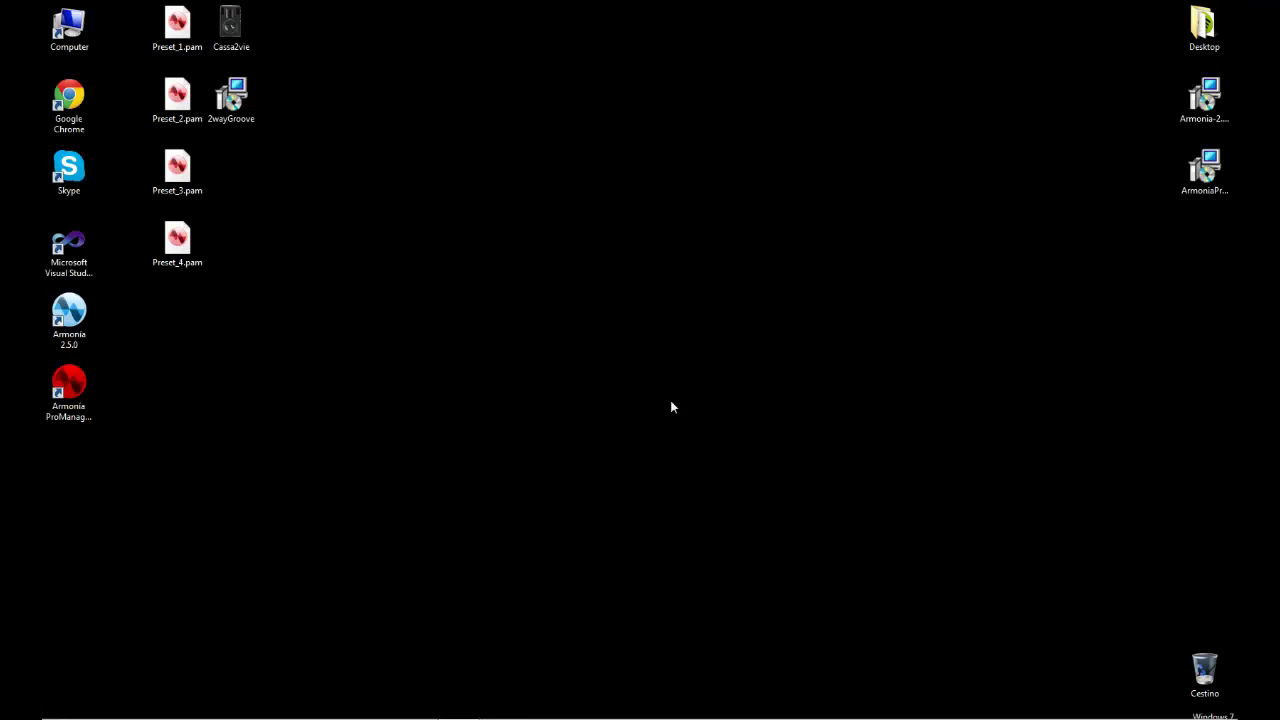